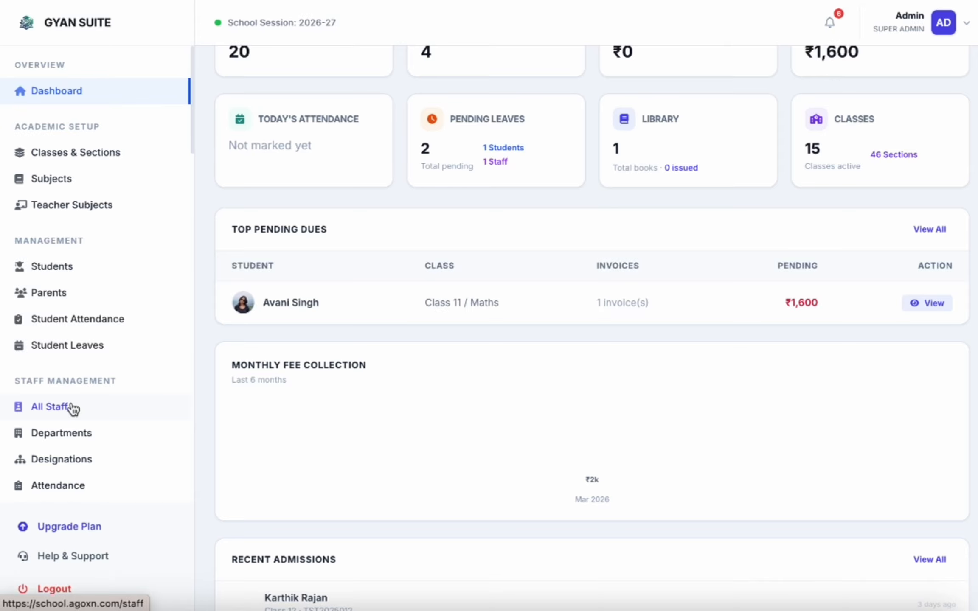
Step: Open the staff records list and check the Department, Designation and Type filters without changing them
click(72, 407)
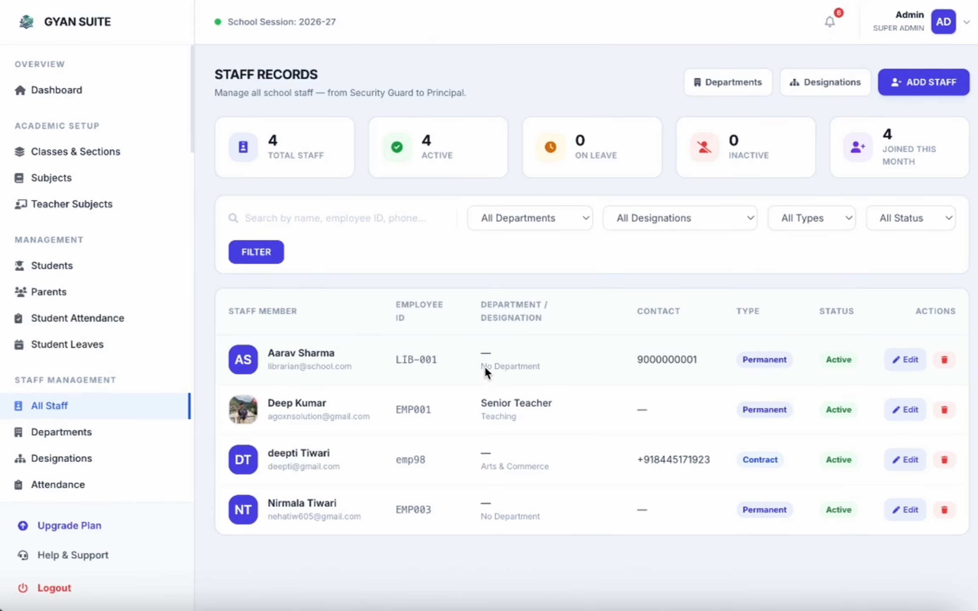
click(555, 210)
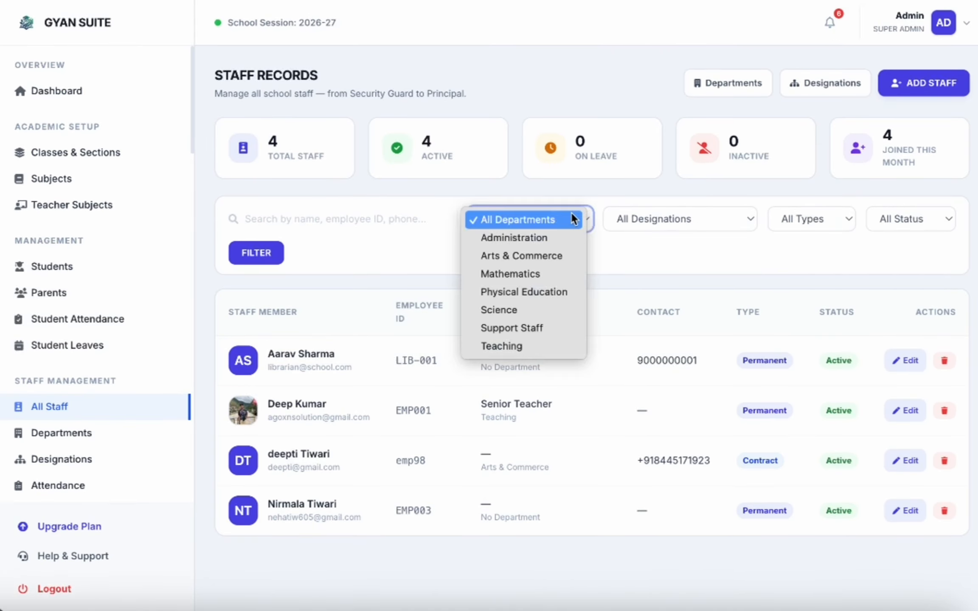
click(569, 213)
click(649, 206)
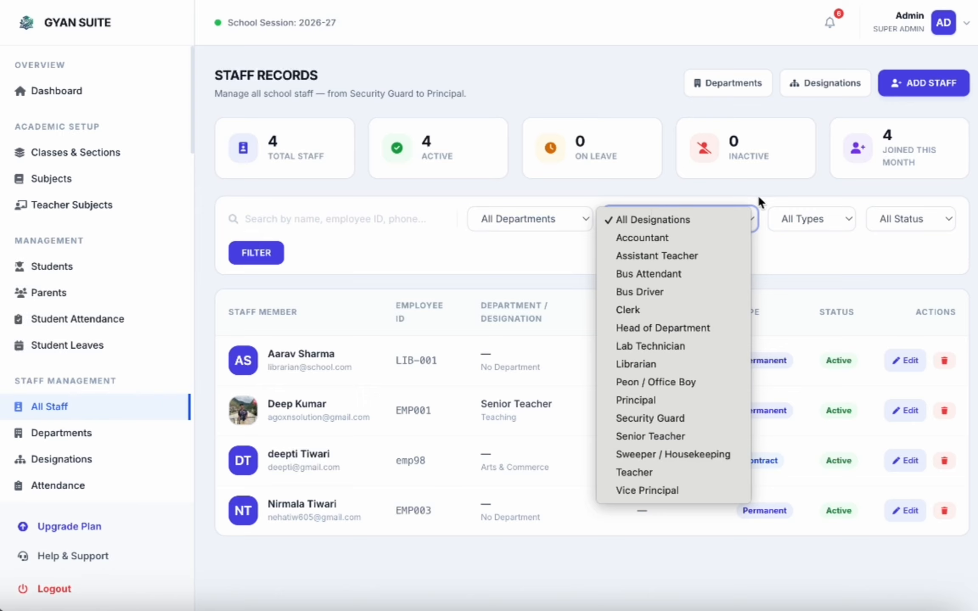
click(775, 203)
click(789, 212)
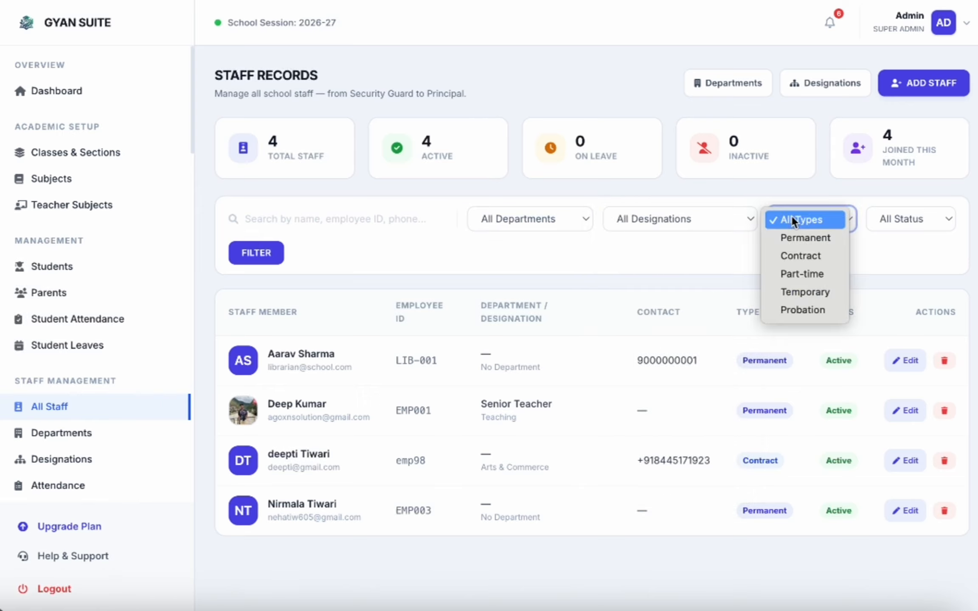
click(784, 194)
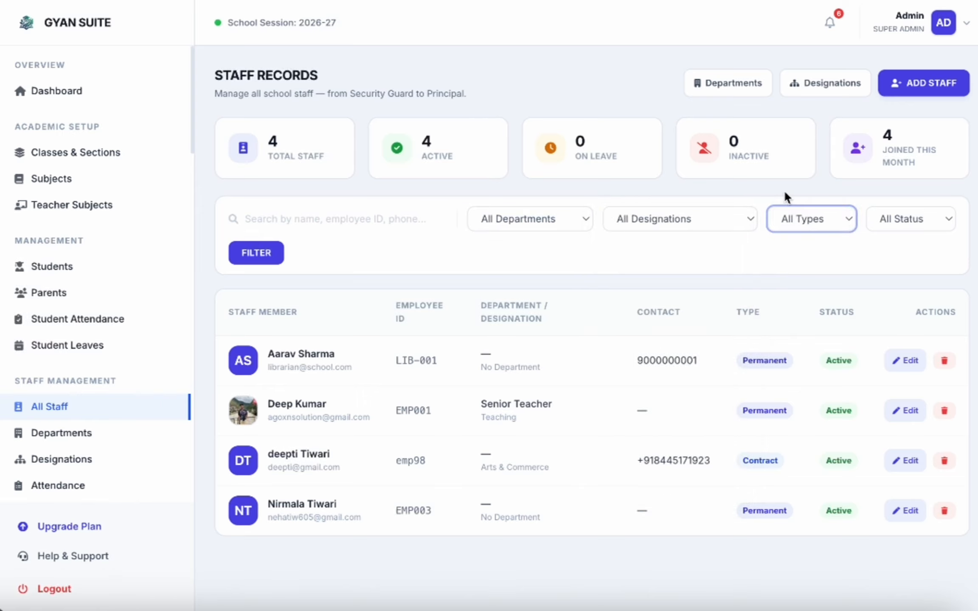
Step: Start a new staff member and replace the prefilled login email with the new address
click(920, 80)
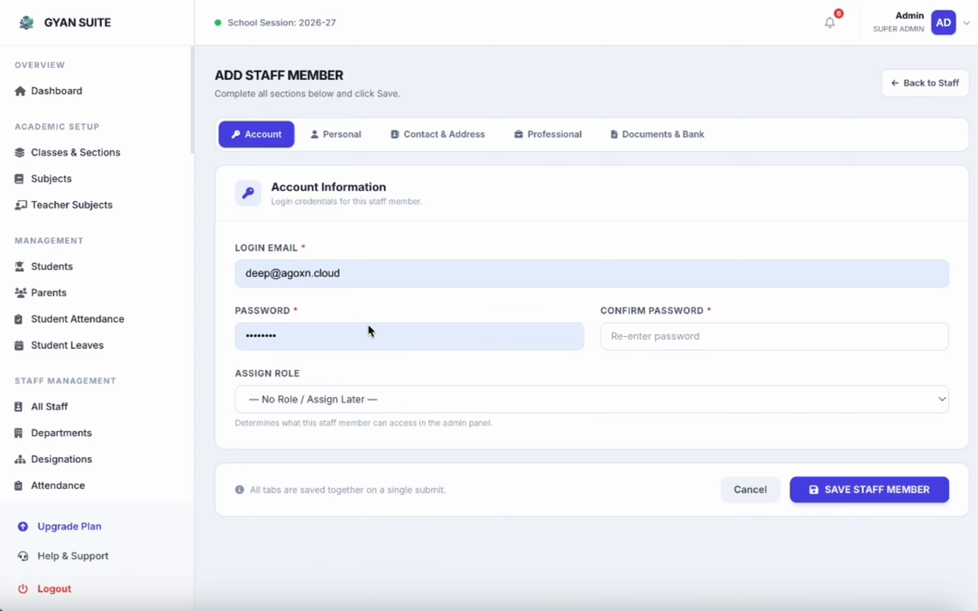
click(400, 272)
double_click(358, 268)
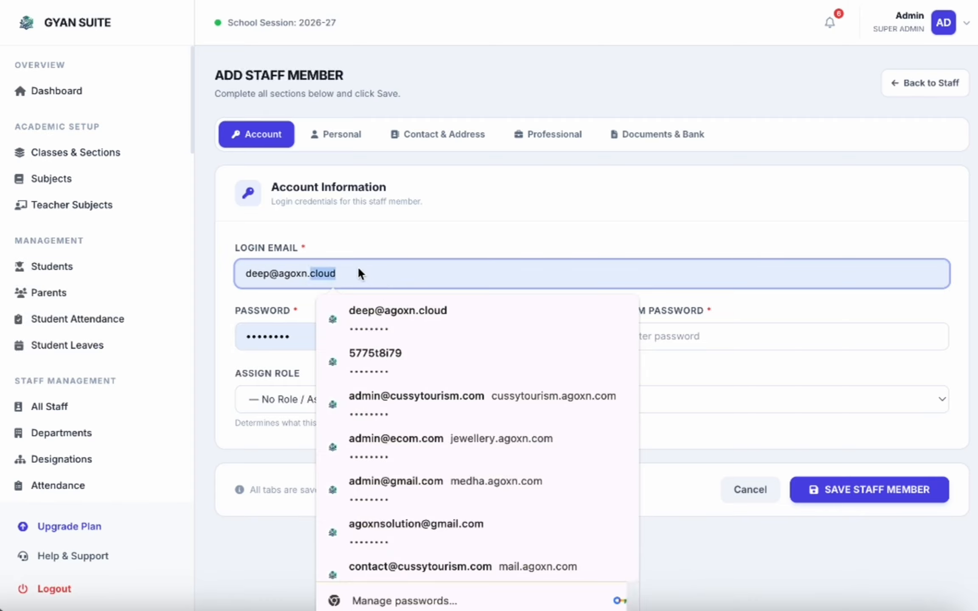
click(268, 274)
triple_click(269, 275)
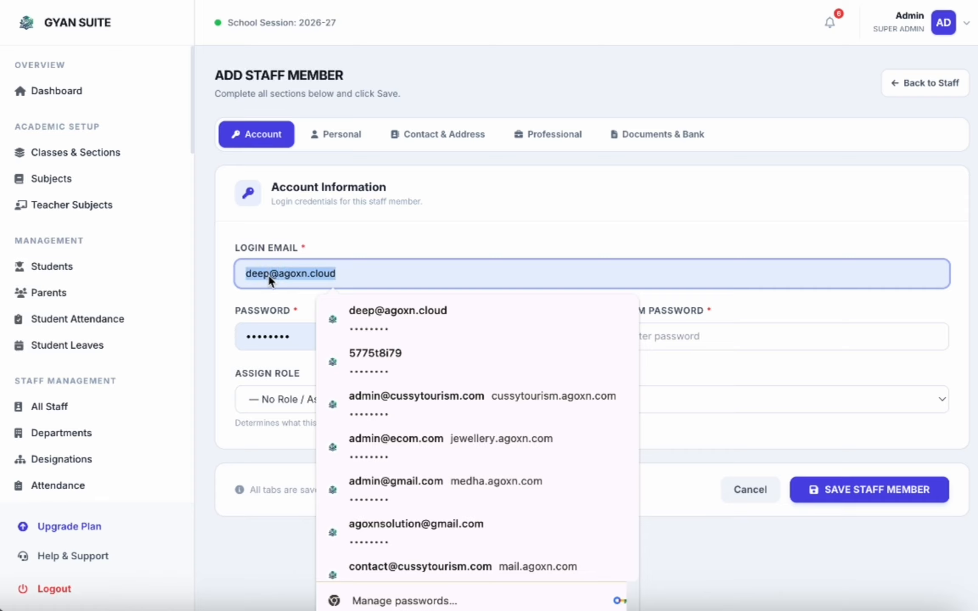
key(BackSpace)
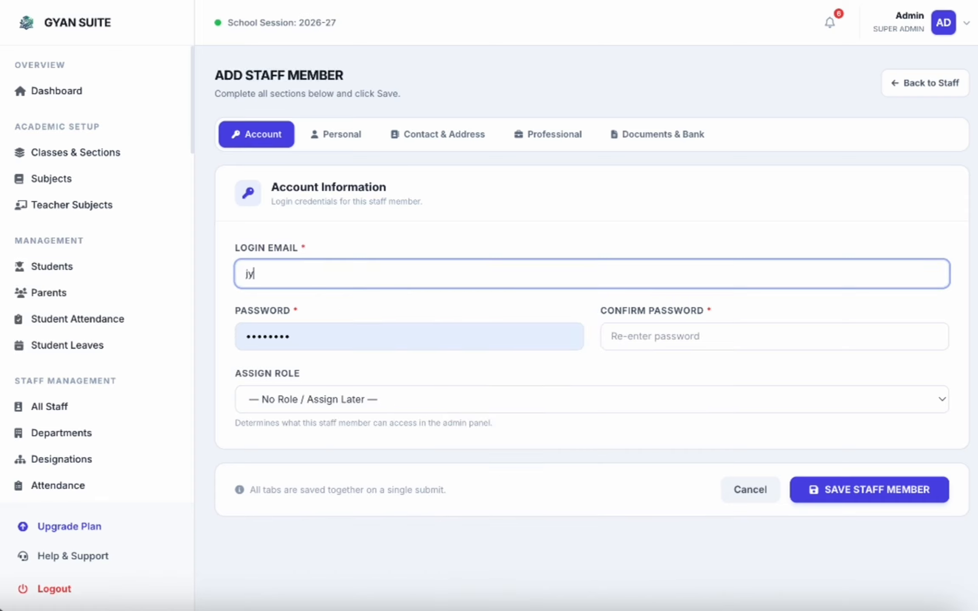
Step: Enter the account password and its confirmation, and assign the Teacher / Professor role
double_click(289, 337)
key(BackSpace)
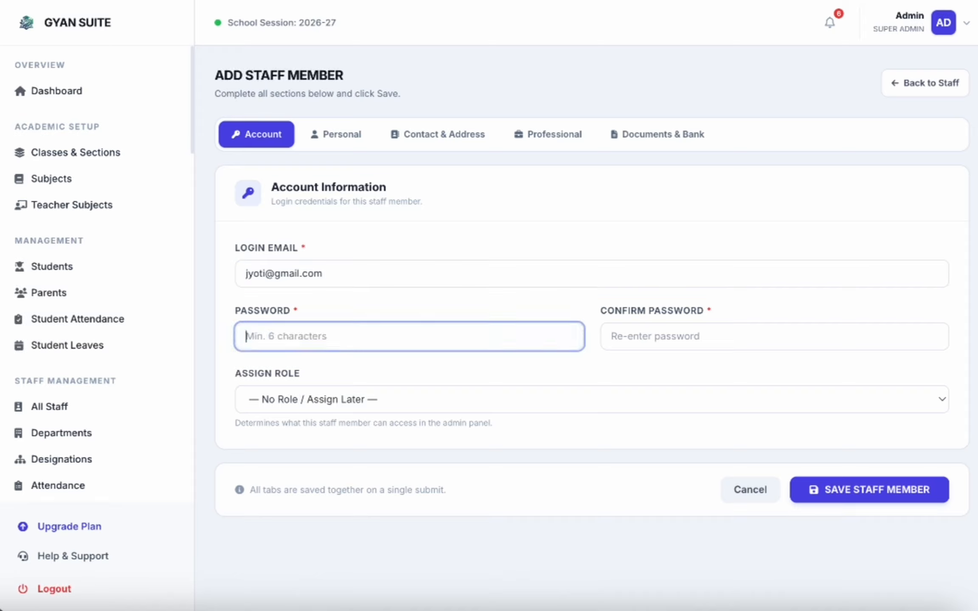
text(123456789)
click(640, 343)
text(123456789)
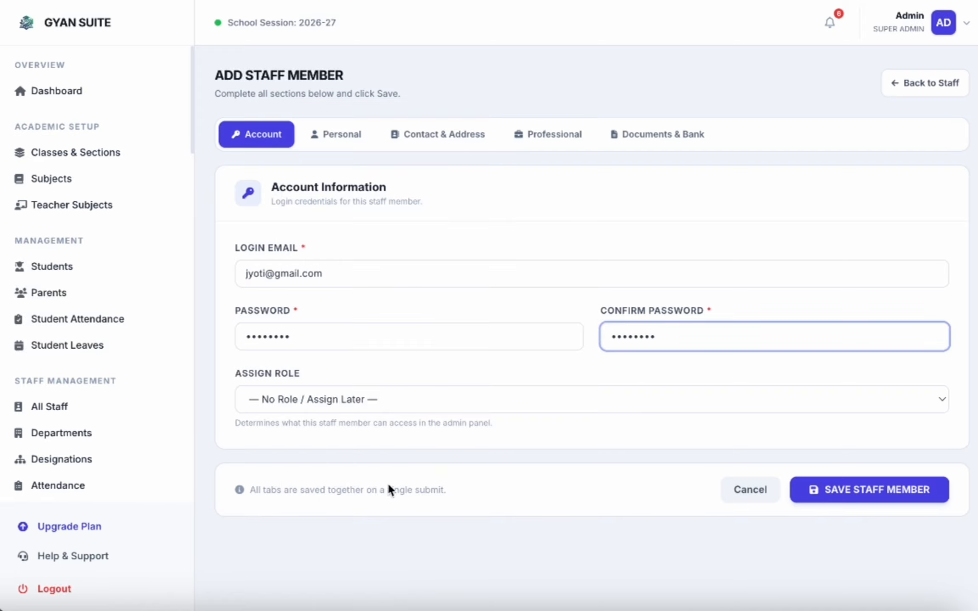
click(323, 398)
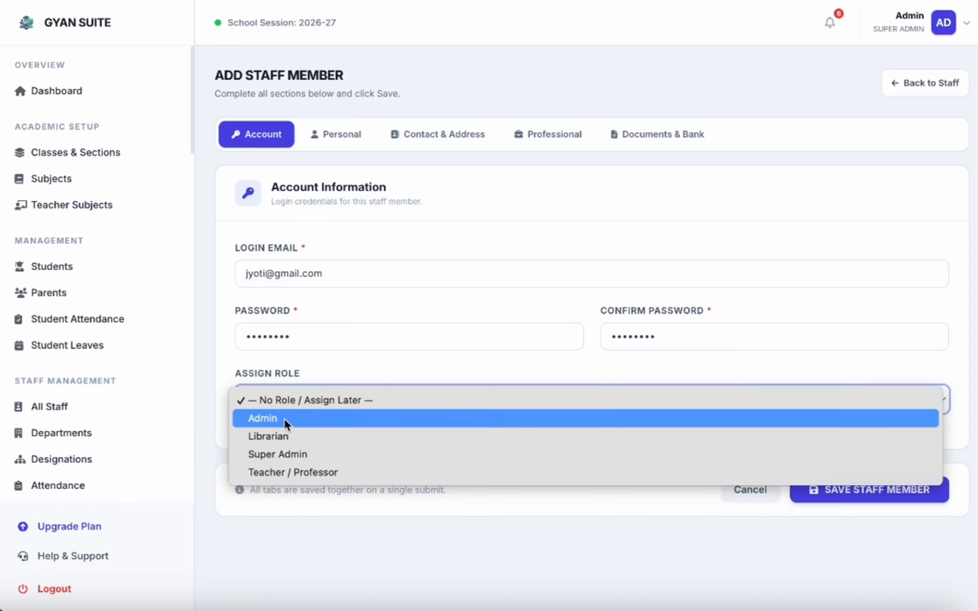
click(305, 467)
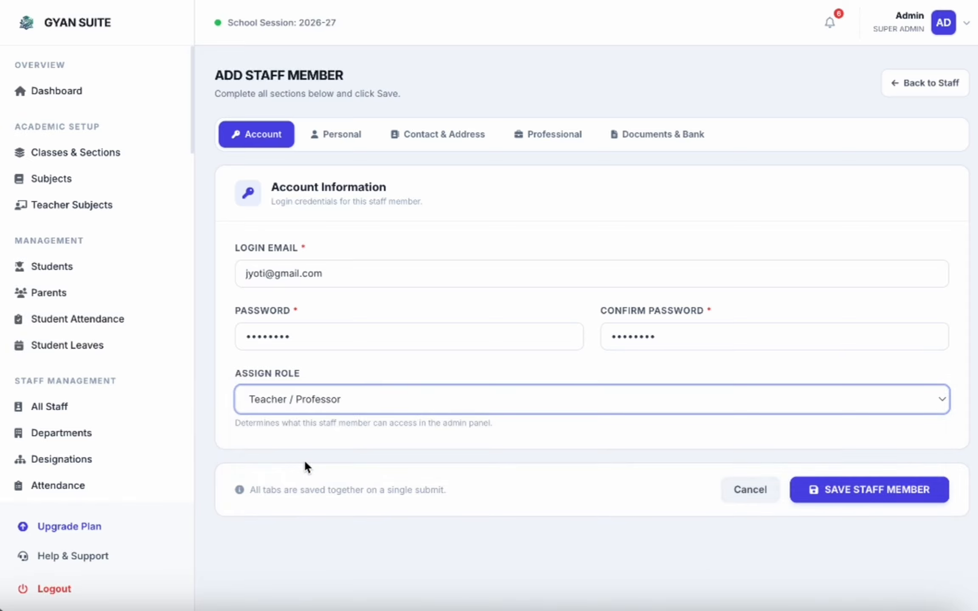
Step: On the Personal tab, enter the first name and set the employee ID to EMP008
click(337, 134)
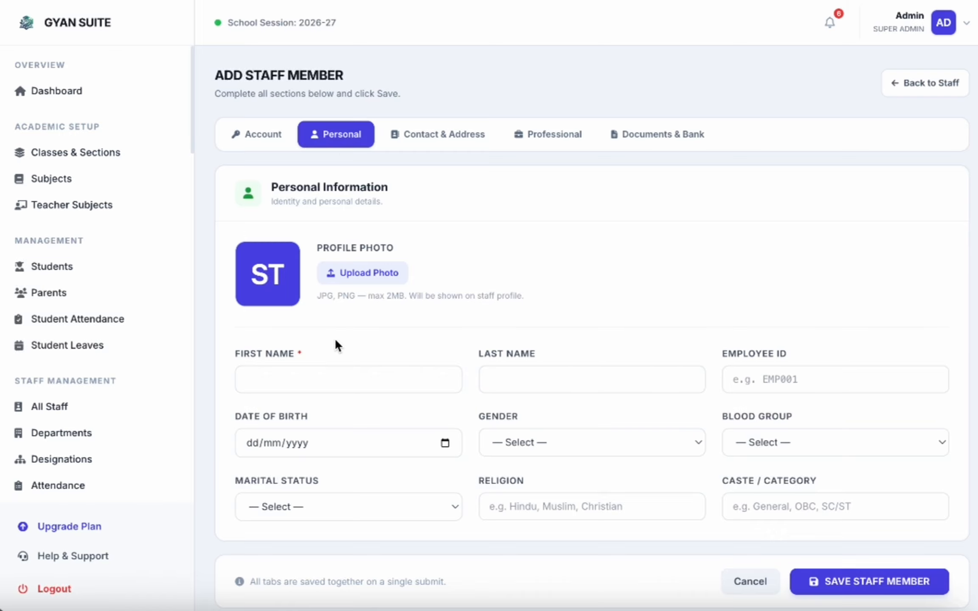
scroll(335, 341, down, 1)
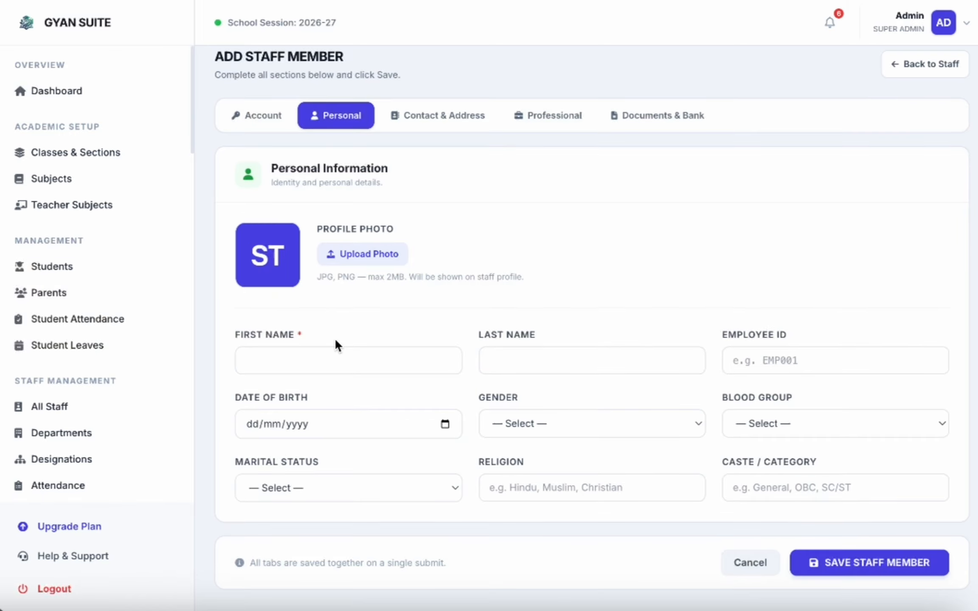
click(289, 357)
text(jyo)
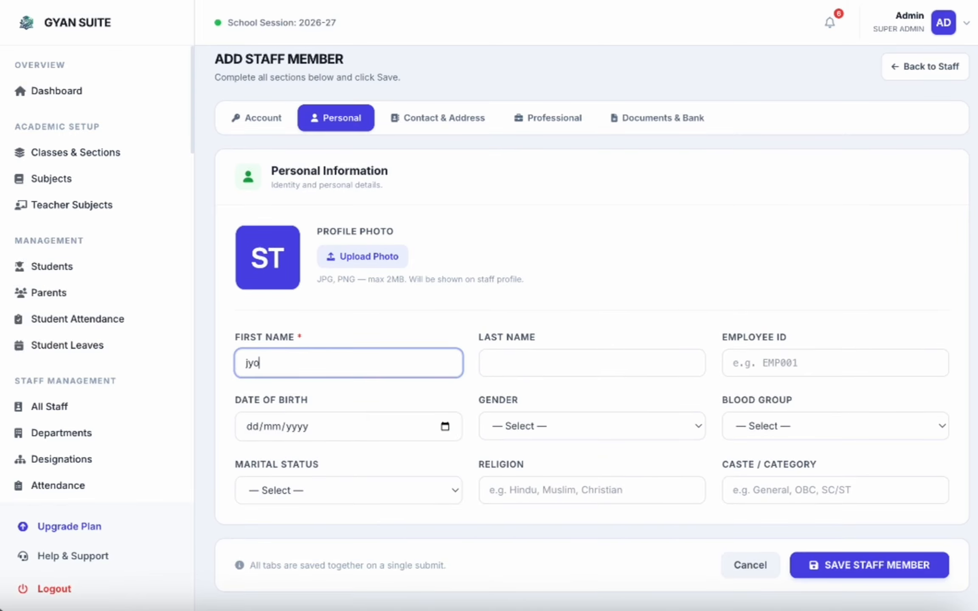
text(ti)
click(750, 360)
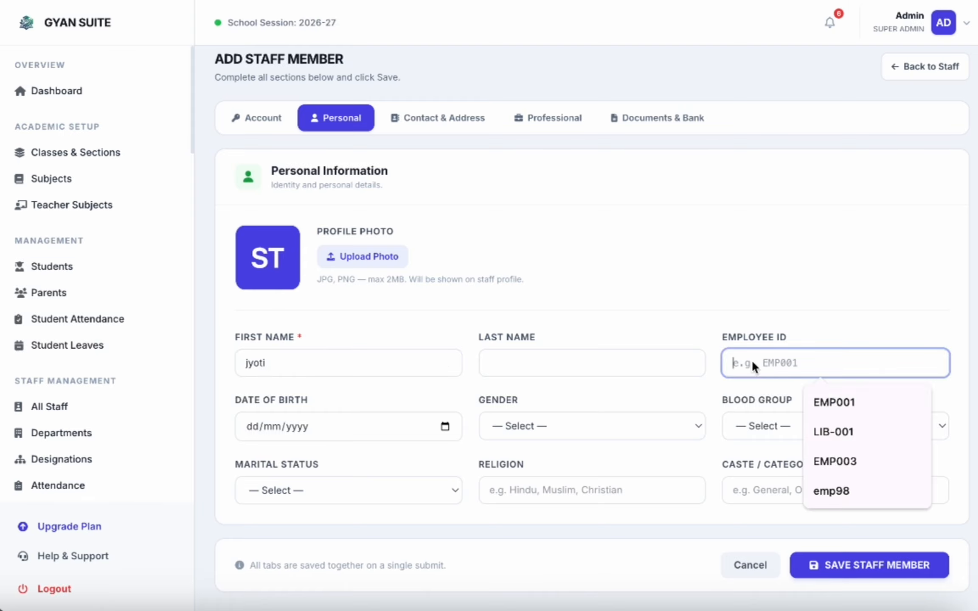
click(852, 403)
key(BackSpace)
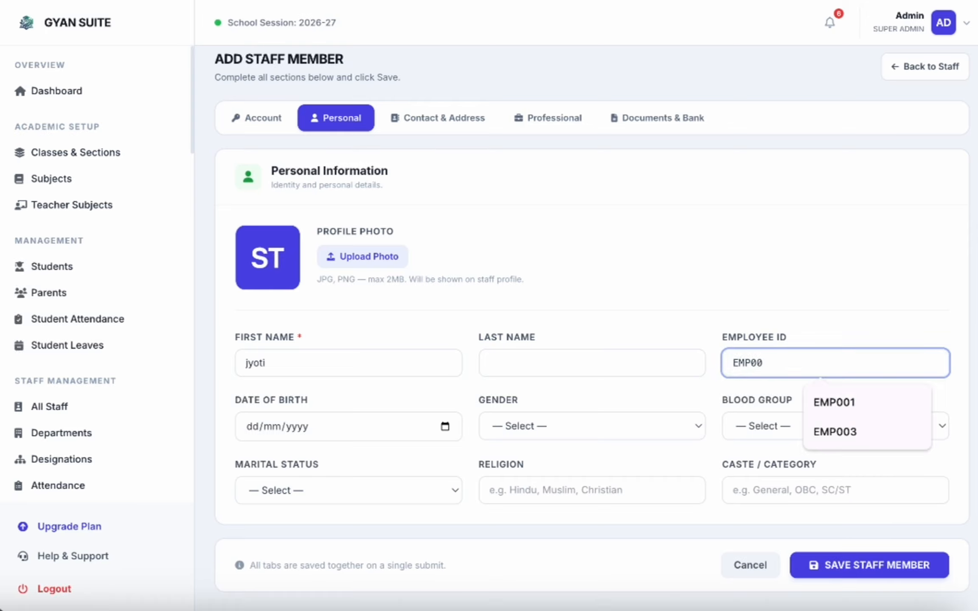
text(8)
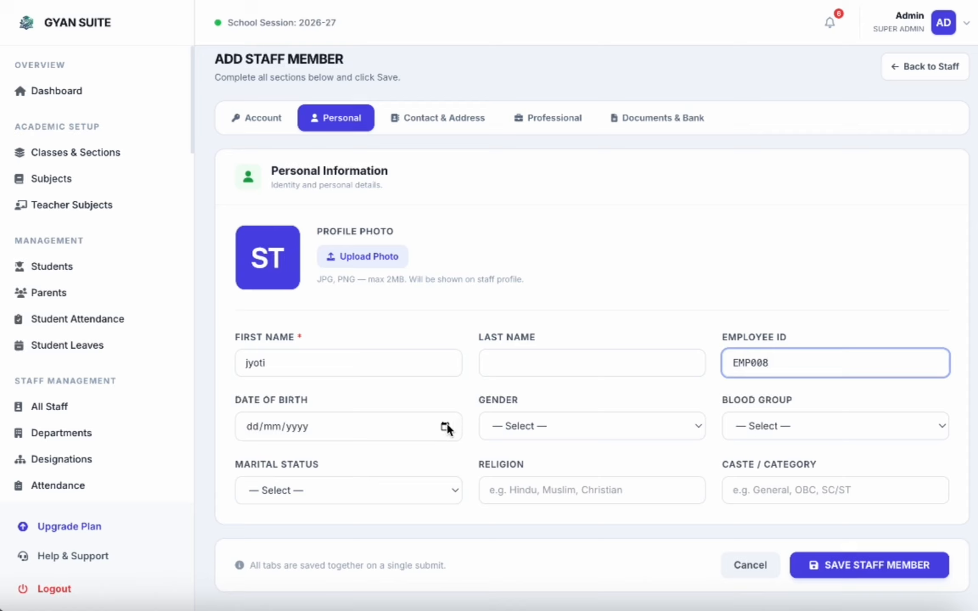
Step: Pick 24 August 2000 as the date of birth in the calendar
click(445, 427)
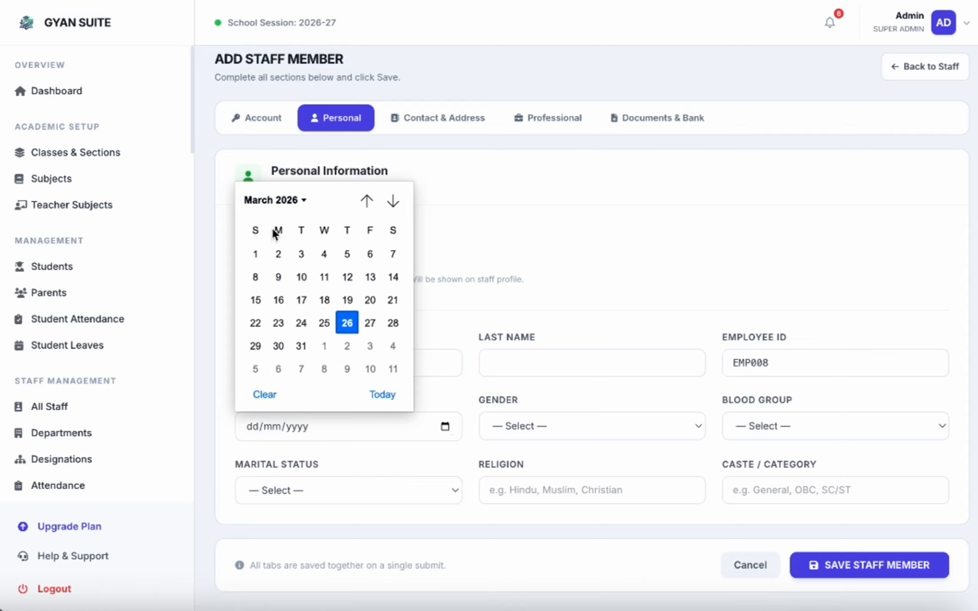
click(304, 200)
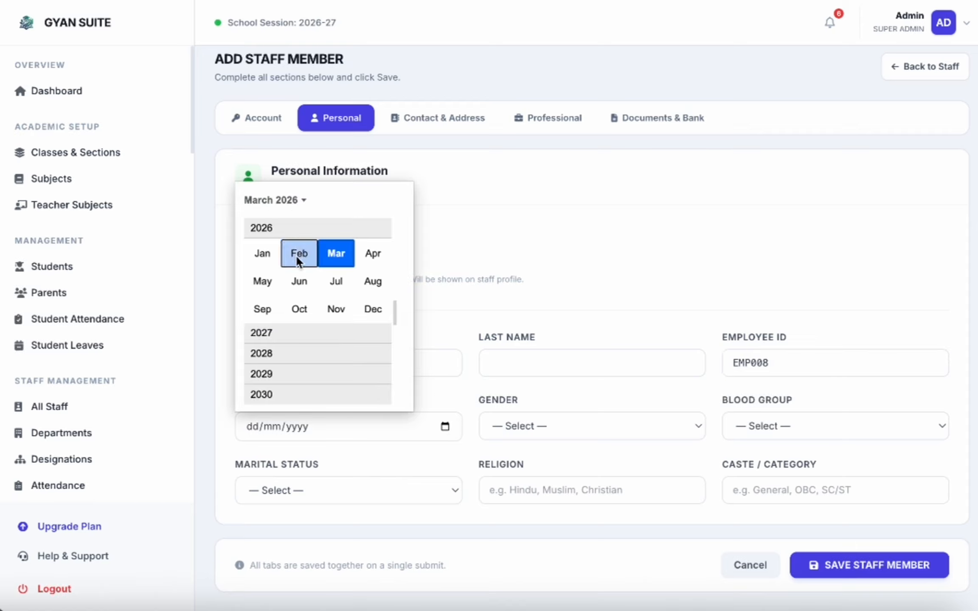
scroll(266, 260, up, 2)
scroll(267, 260, up, 8)
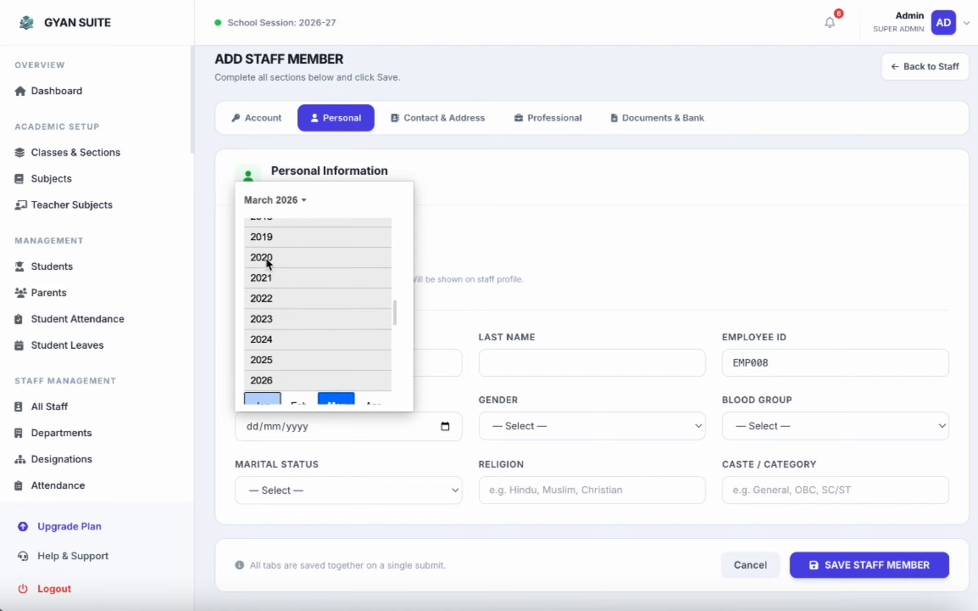
scroll(266, 260, up, 4)
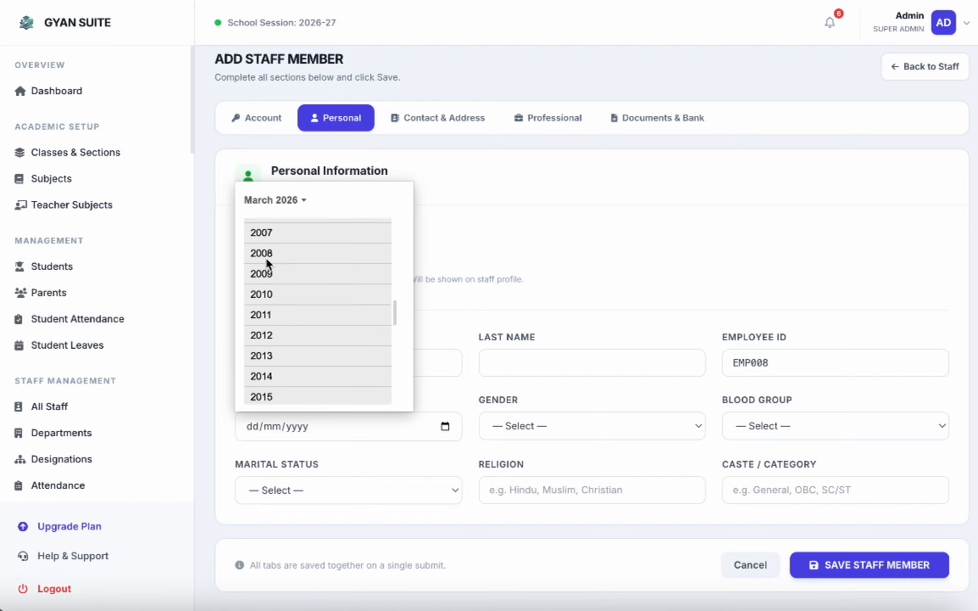
scroll(267, 259, up, 2)
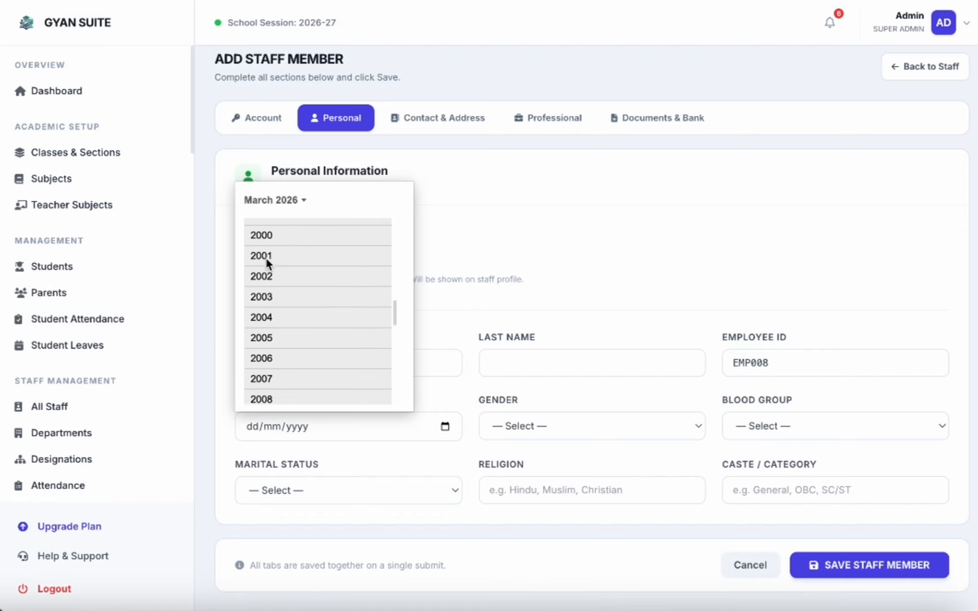
click(292, 249)
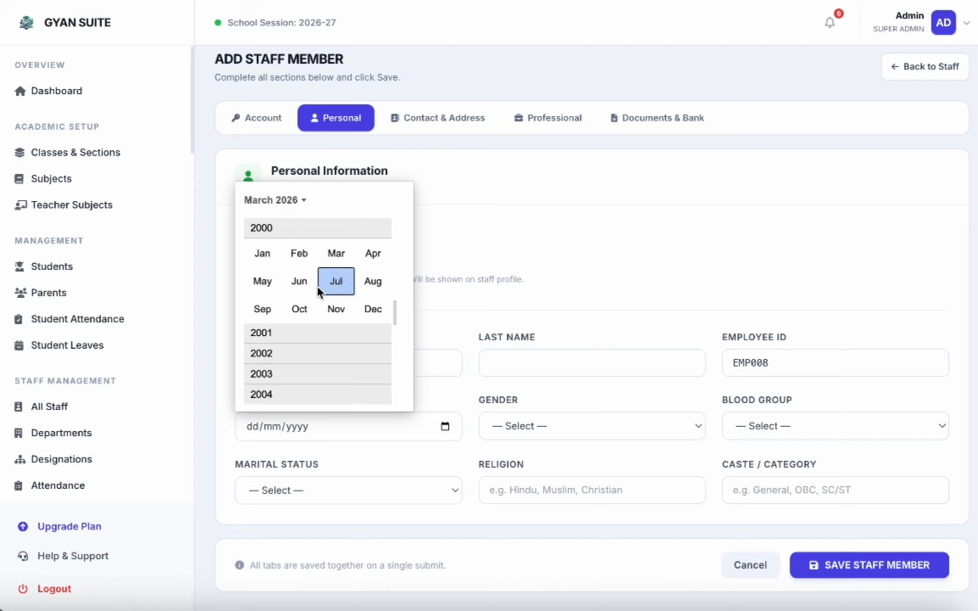
click(372, 281)
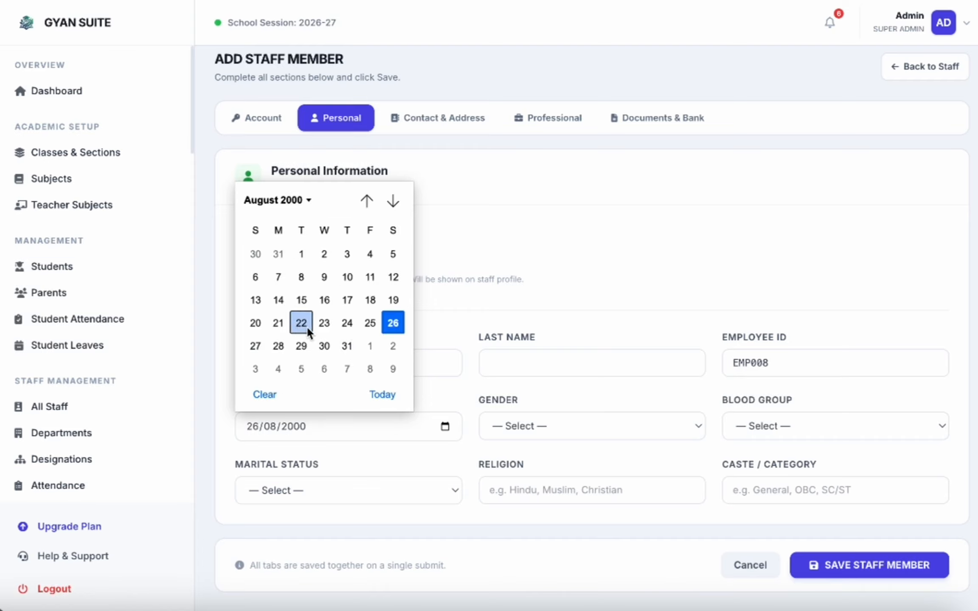
click(339, 328)
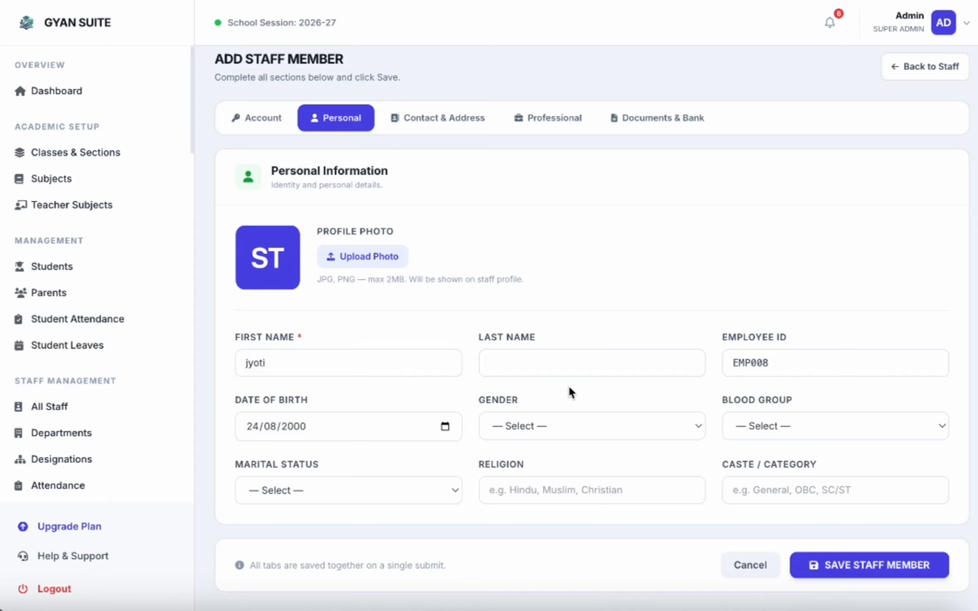
Step: Set gender to Female and blood group to O+, correcting an initial B+ choice
click(545, 423)
click(526, 464)
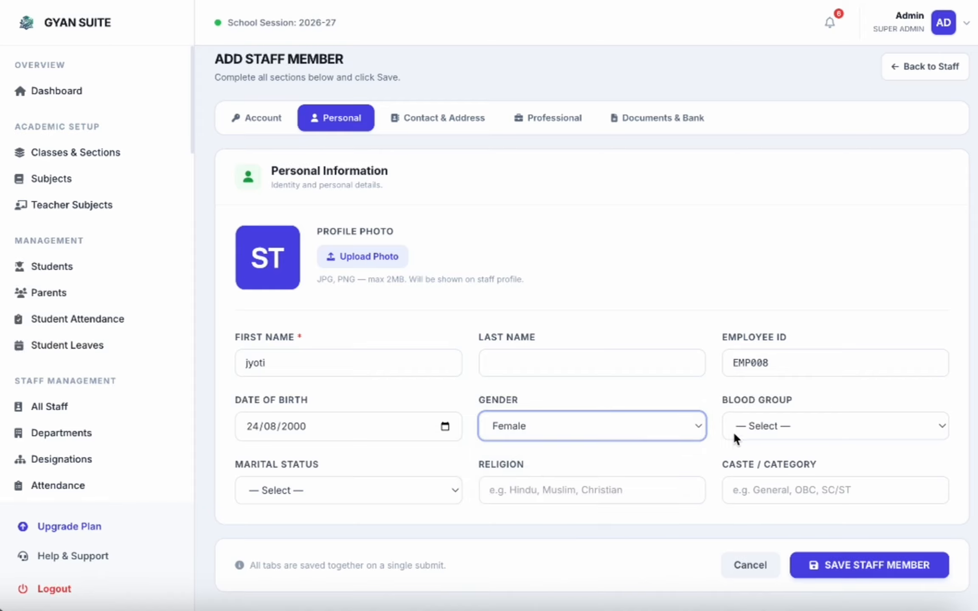
click(764, 426)
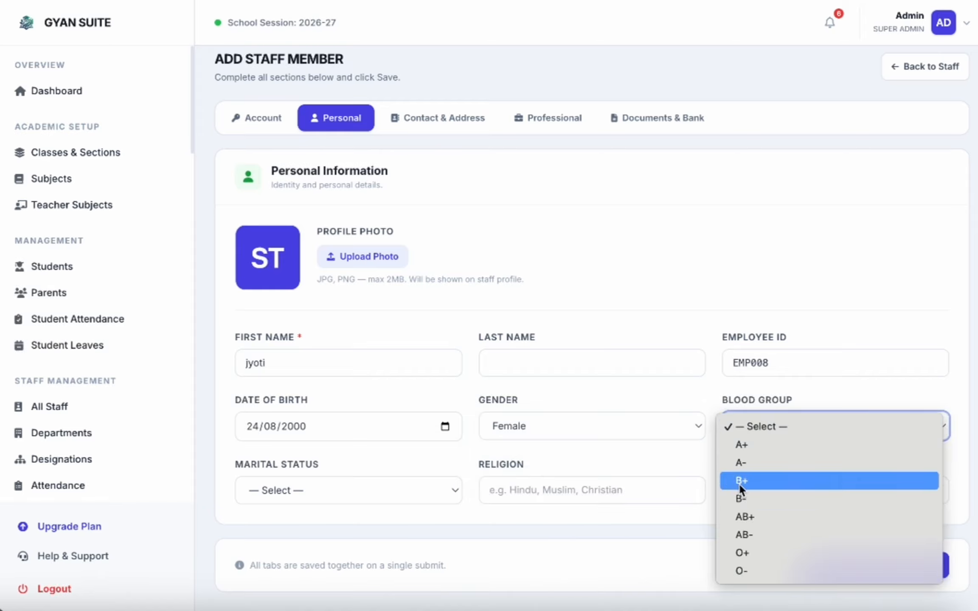
click(739, 481)
click(764, 426)
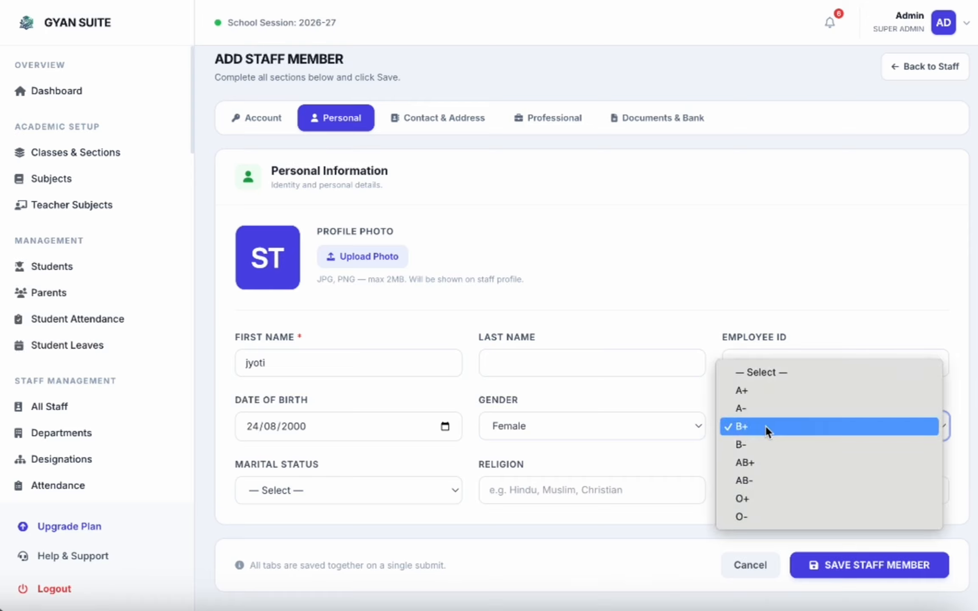
click(746, 498)
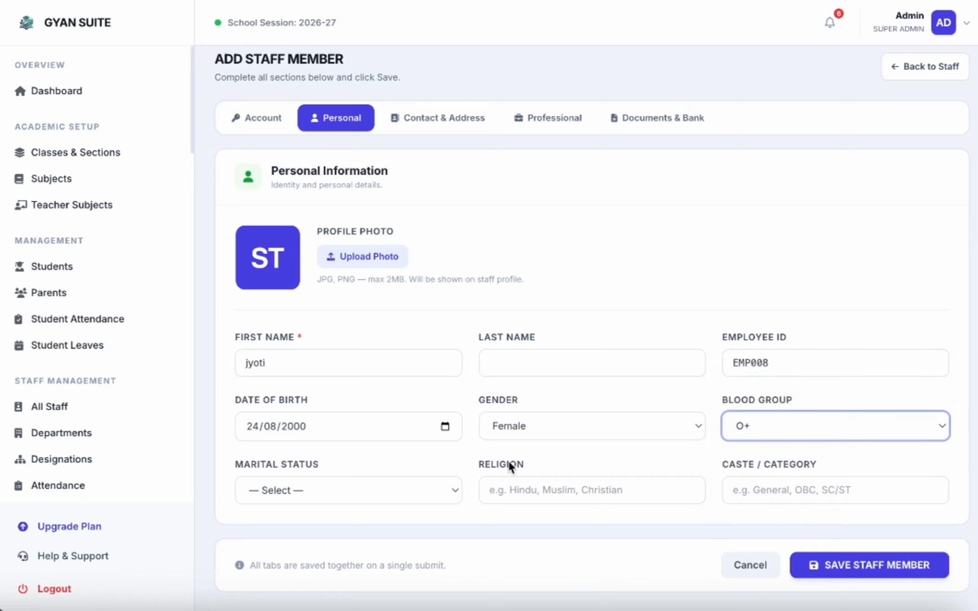
Step: Set marital status to Single and religion to Hindu, leaving caste empty
click(310, 500)
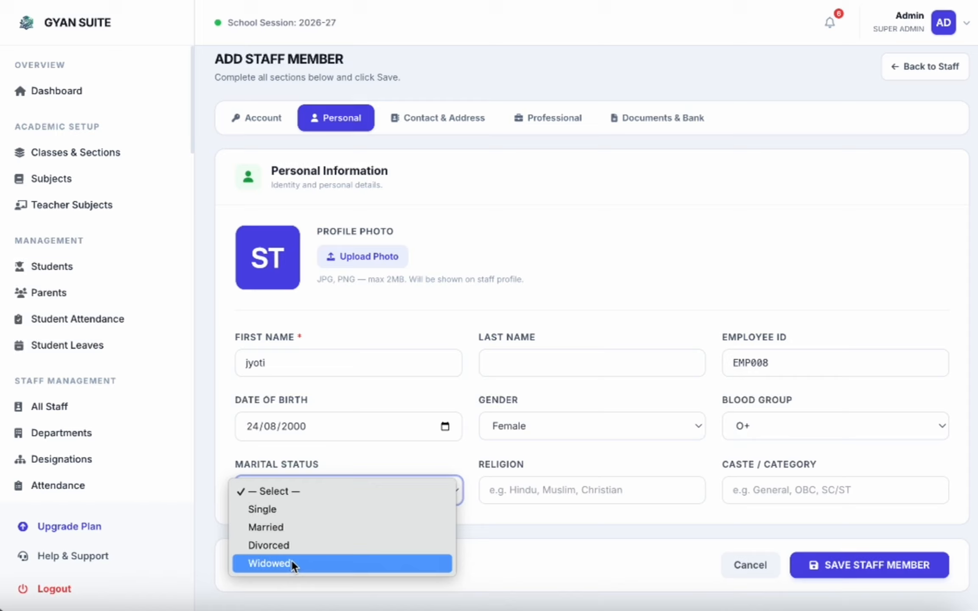
click(281, 509)
click(541, 488)
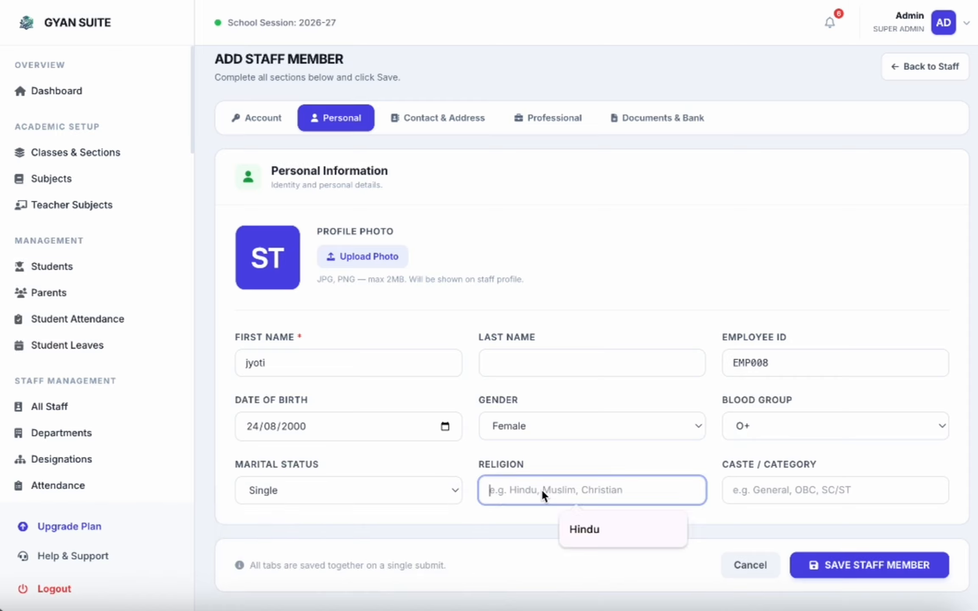
click(608, 525)
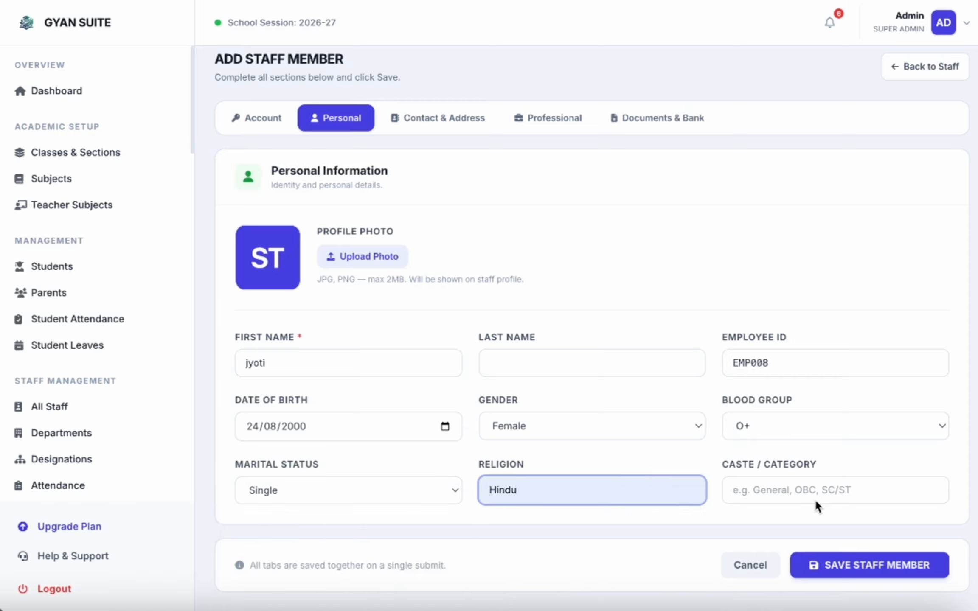
click(802, 484)
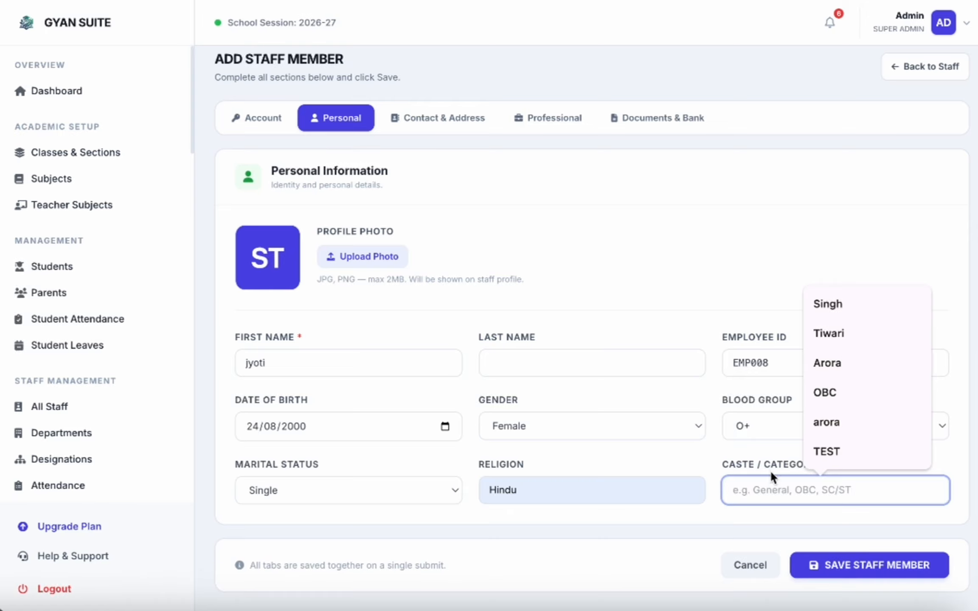
click(730, 517)
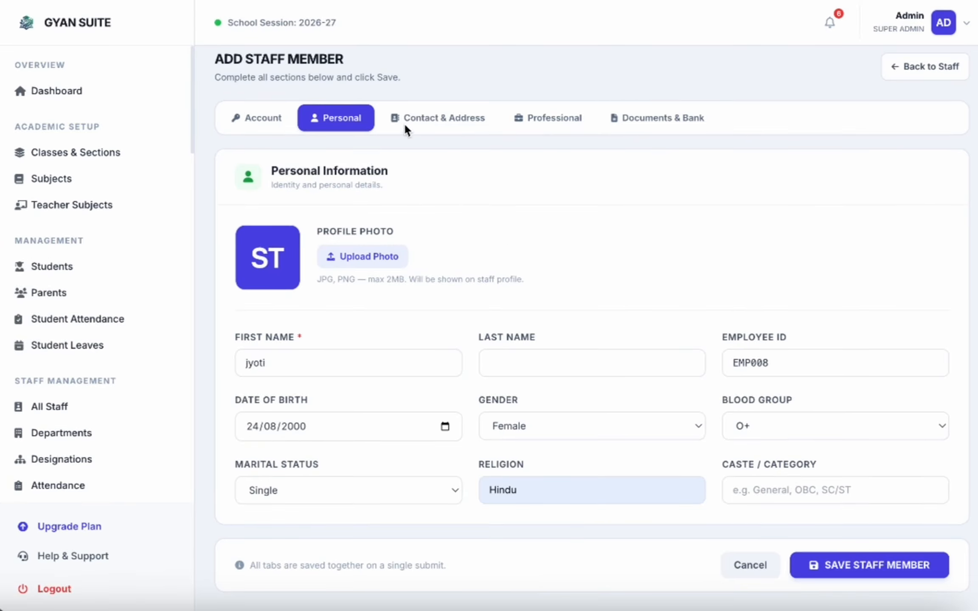
click(416, 119)
Step: Step through the remaining tabs, save the staff member, and decline storing the password
click(550, 119)
click(638, 120)
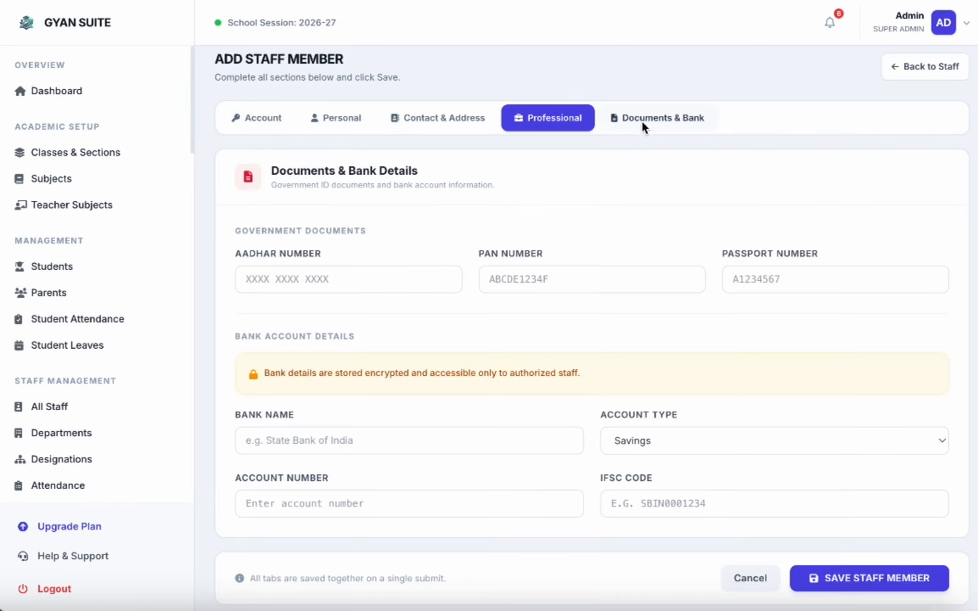
scroll(665, 391, down, 1)
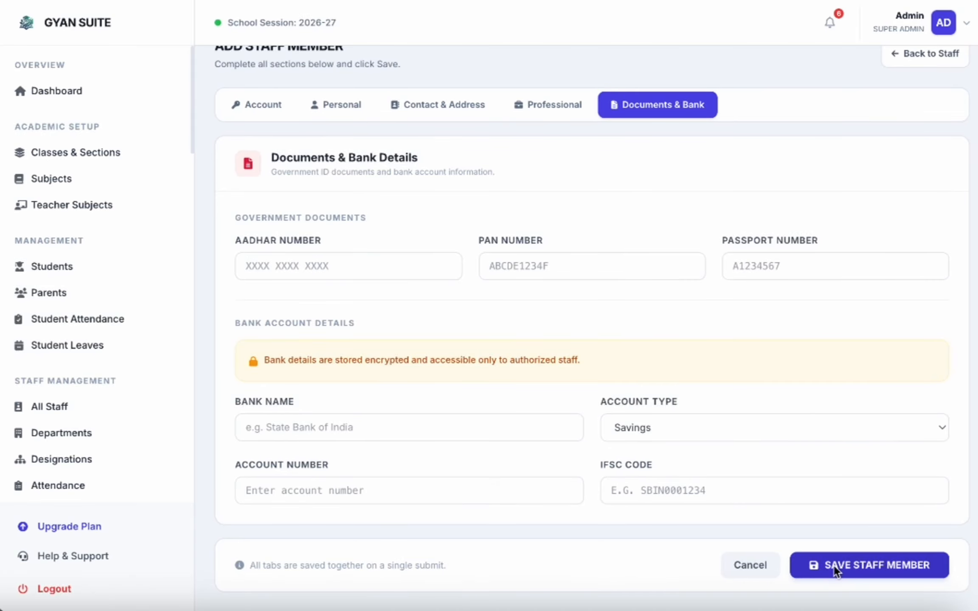
click(834, 568)
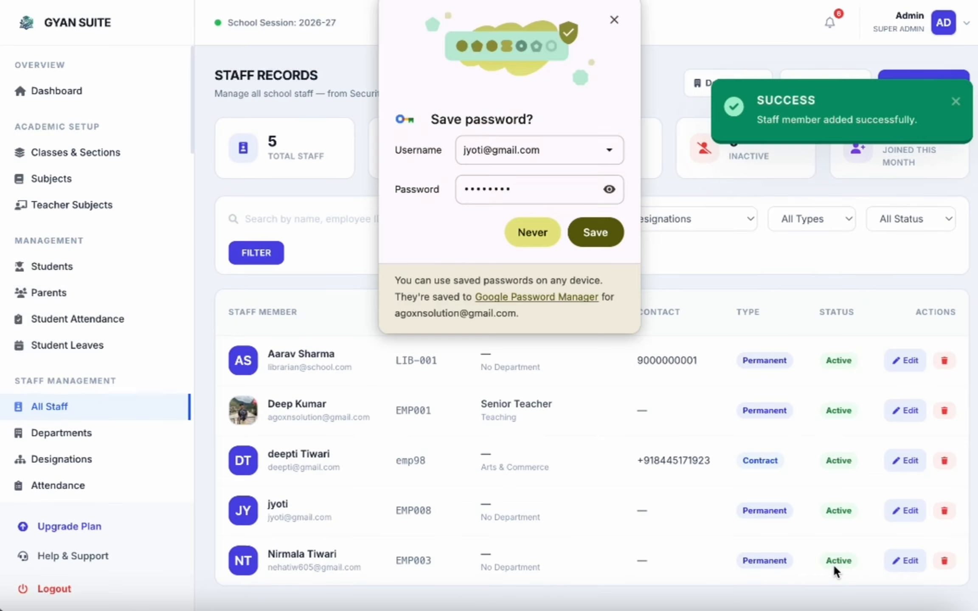
click(521, 236)
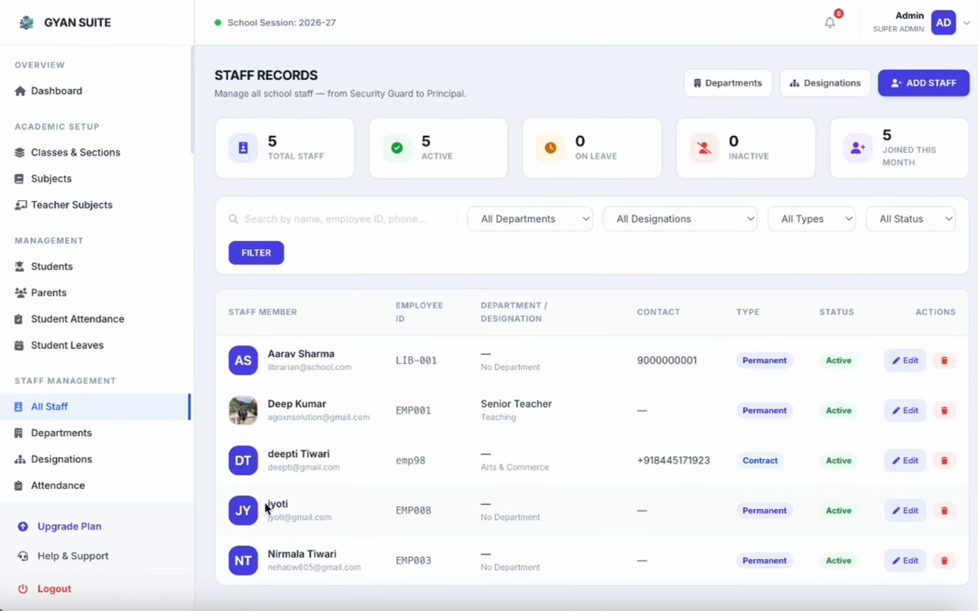
Step: Add a surname to EMP008's record and save it, then cancel the deletion prompt
click(321, 497)
click(909, 512)
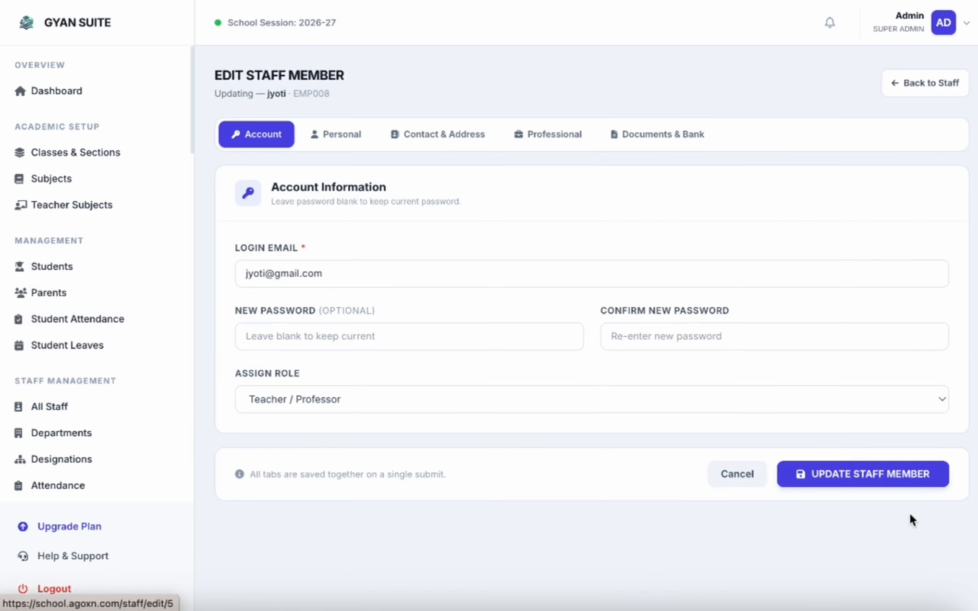
click(345, 133)
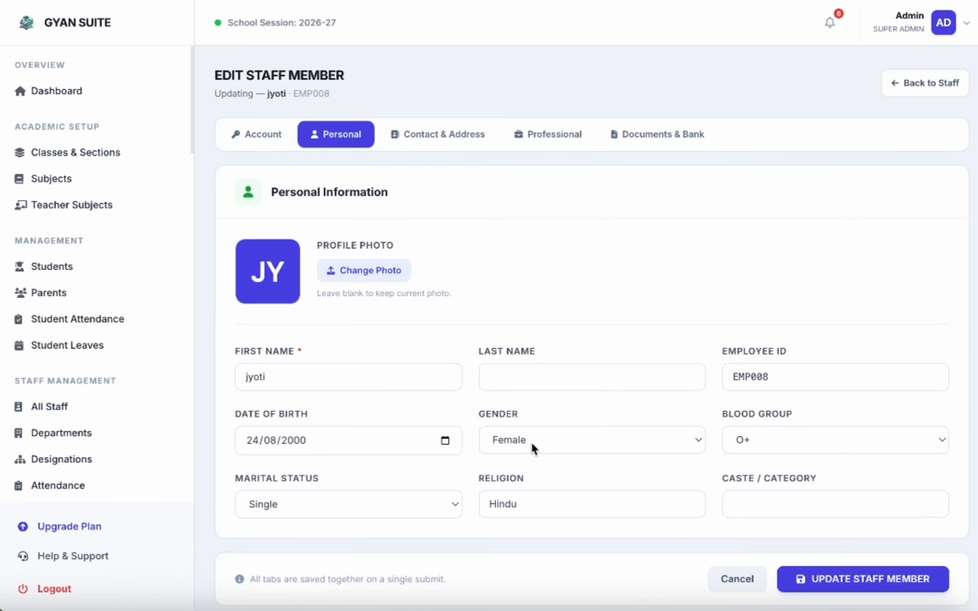
click(507, 376)
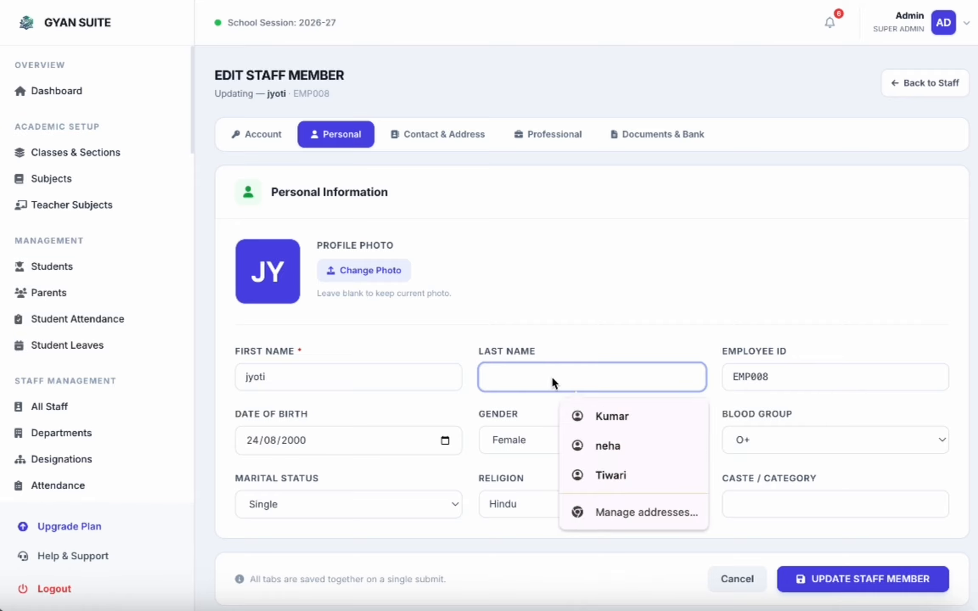
click(625, 472)
click(869, 583)
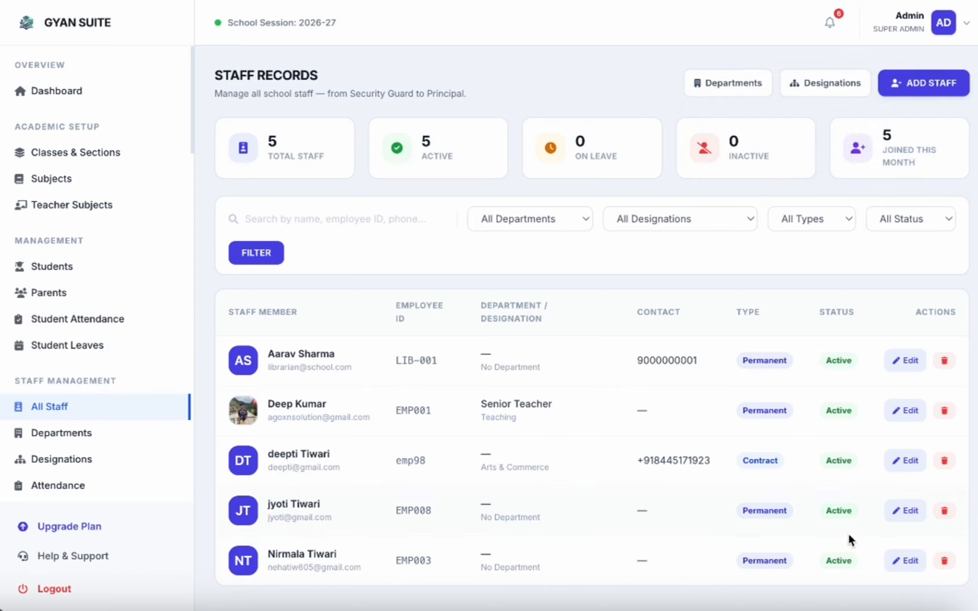
click(945, 511)
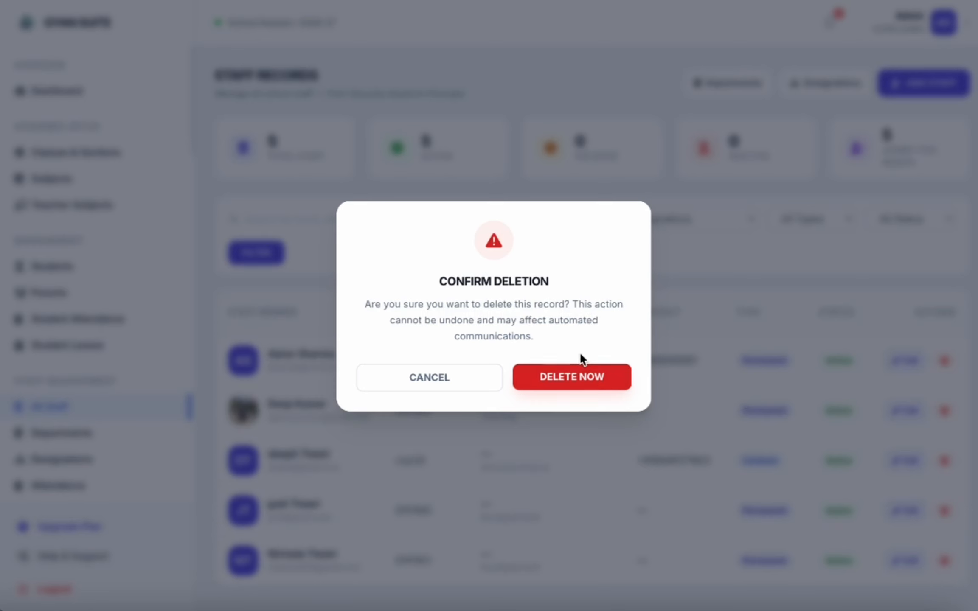
click(418, 373)
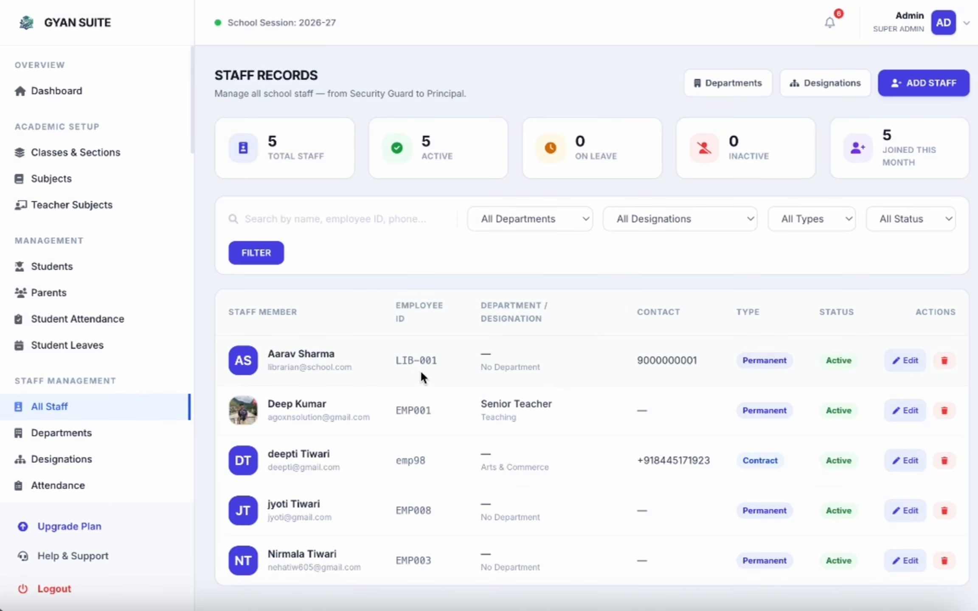
Step: On Teacher Subjects, start a new assignment with the new staff member as teacher
click(96, 204)
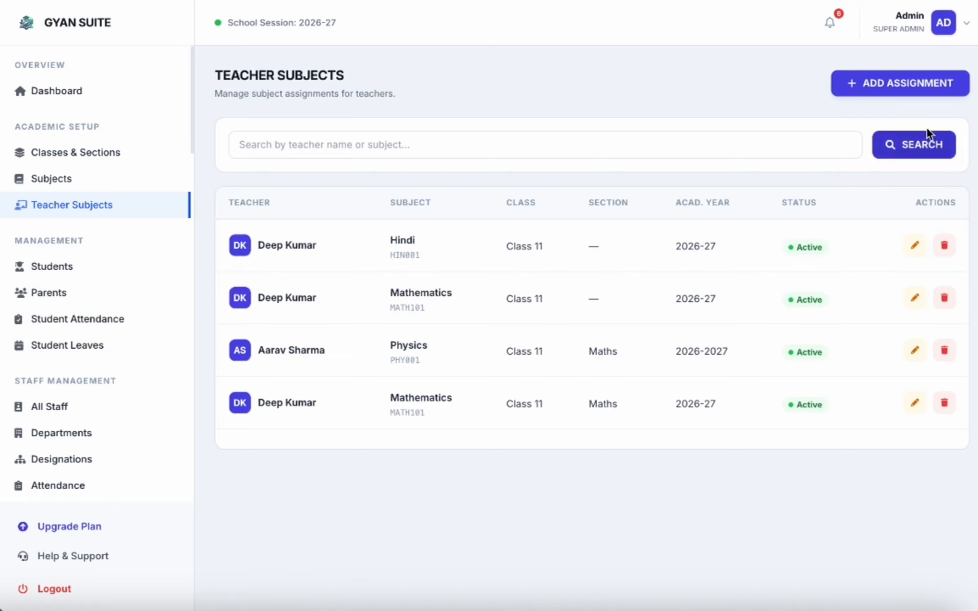
click(897, 85)
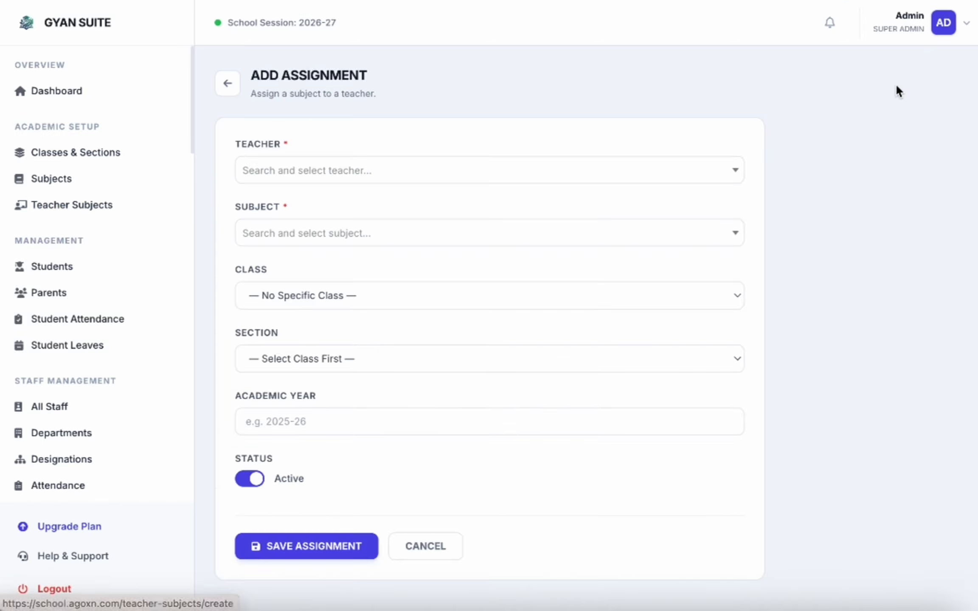
click(395, 170)
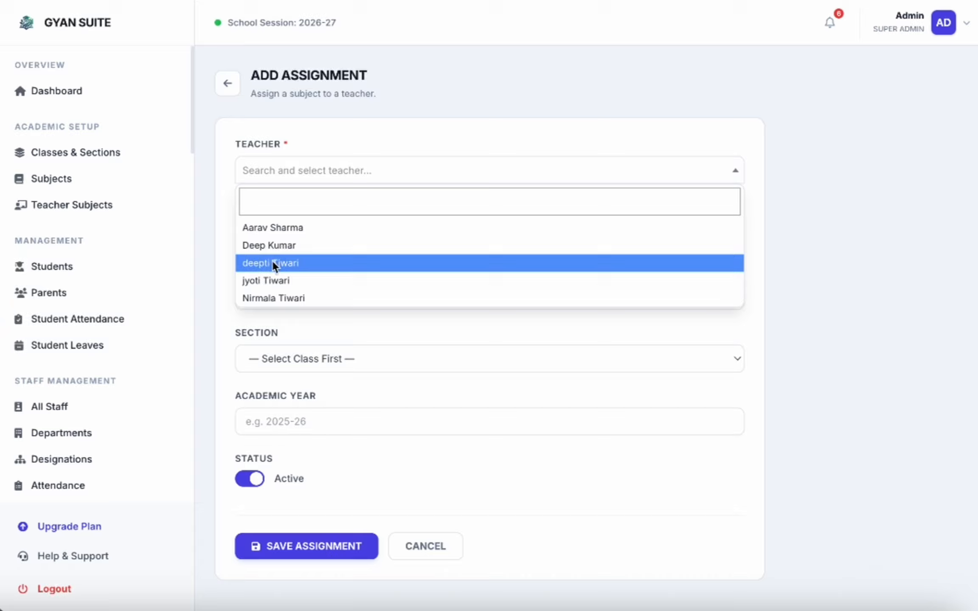
click(285, 281)
Step: Scroll through the subject list to find Hindi (HIN001)
click(322, 234)
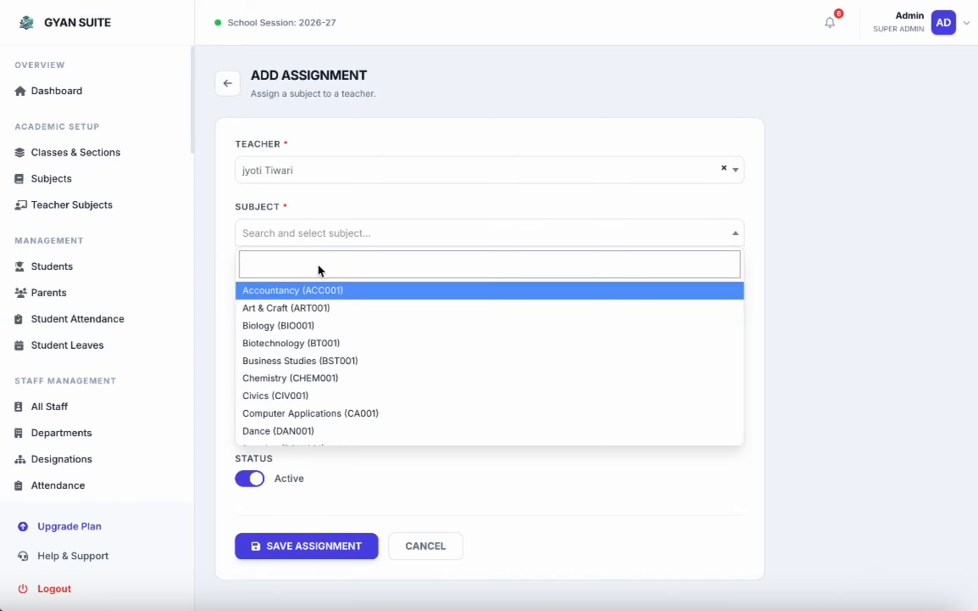
scroll(314, 363, down, 3)
scroll(312, 344, down, 8)
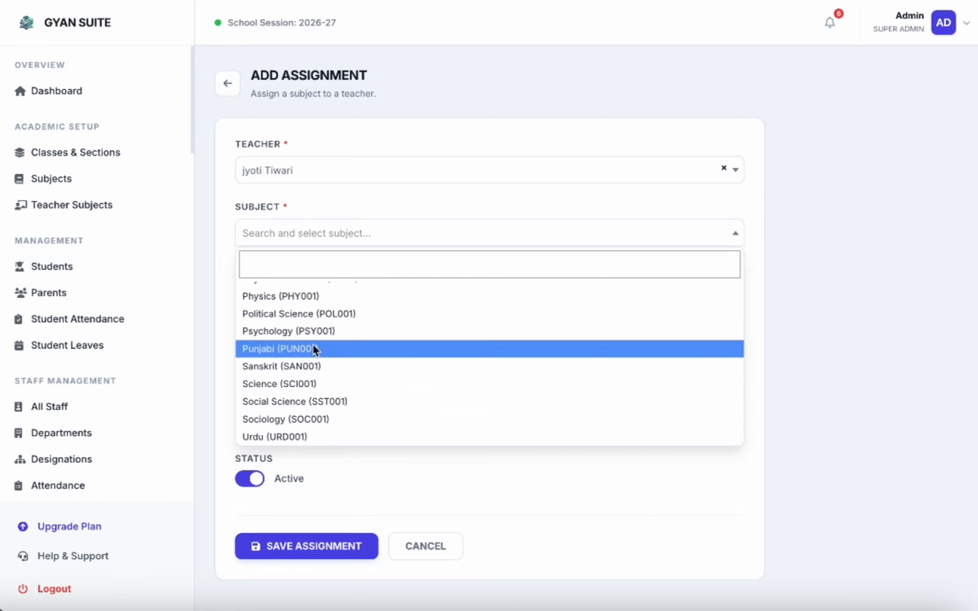
scroll(313, 344, up, 10)
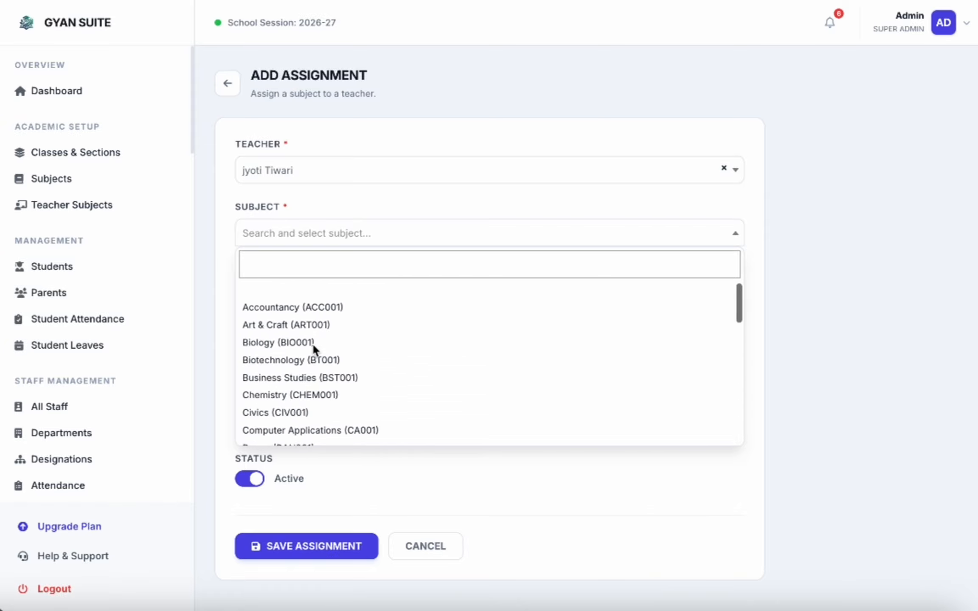
scroll(281, 387, down, 5)
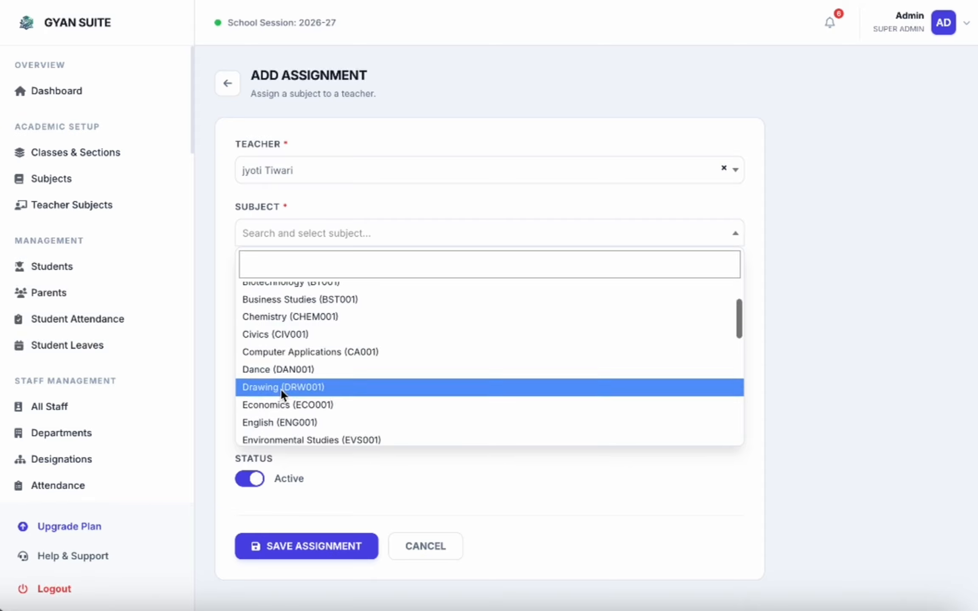
scroll(281, 388, down, 1)
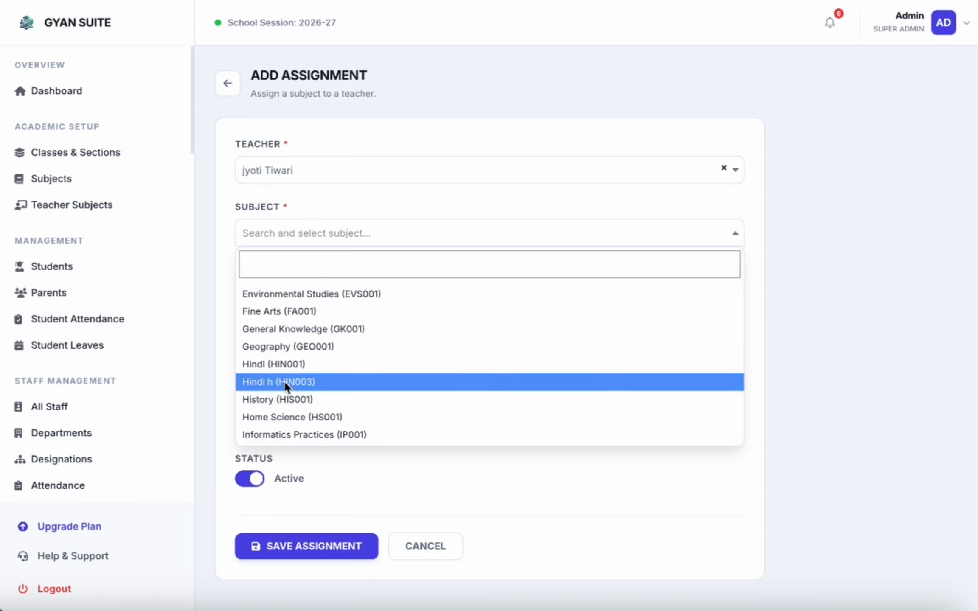
Step: Choose Hindi (HIN001), Class 4, section B and academic year 2026-27, then save the assignment
click(280, 368)
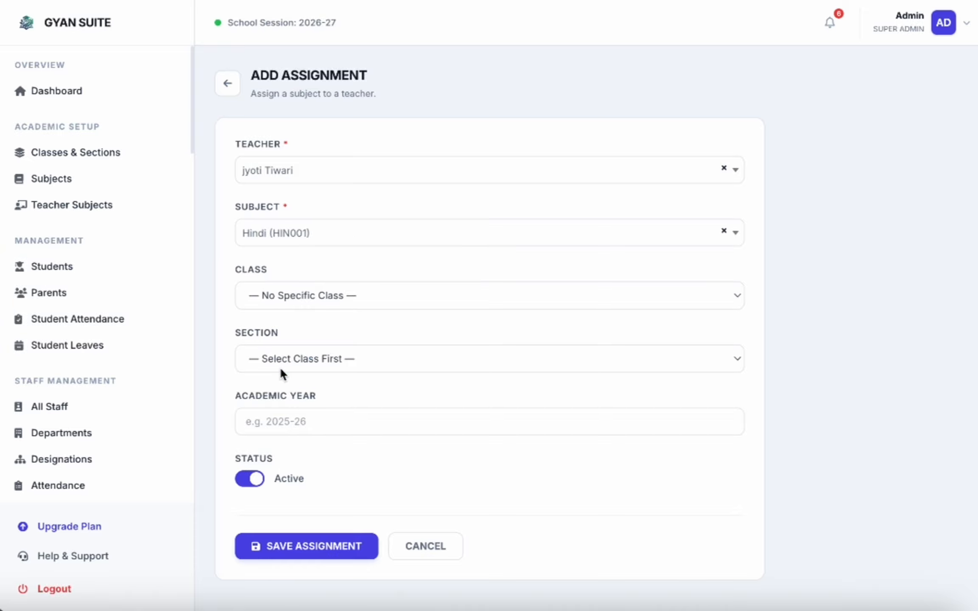
click(347, 296)
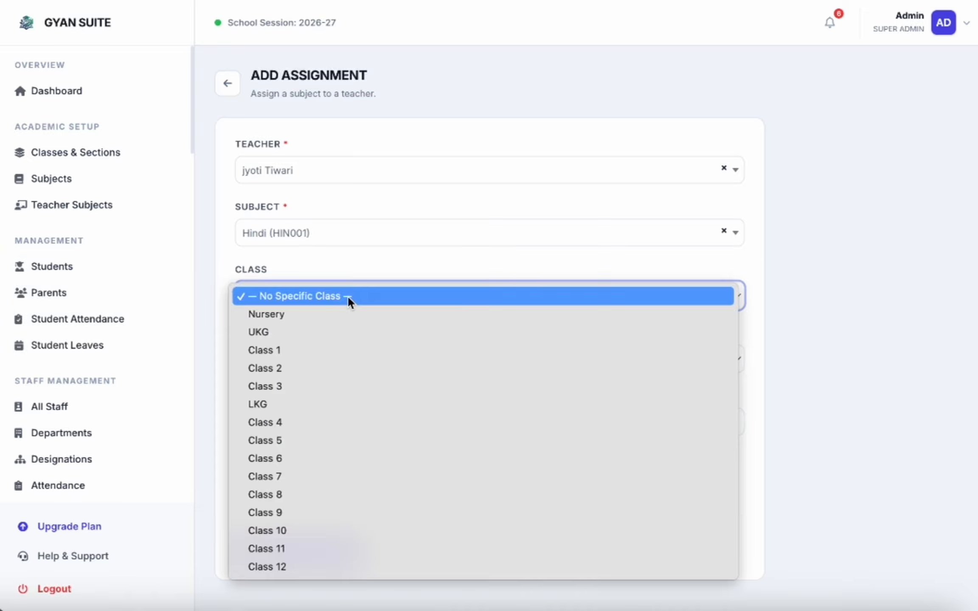
click(292, 419)
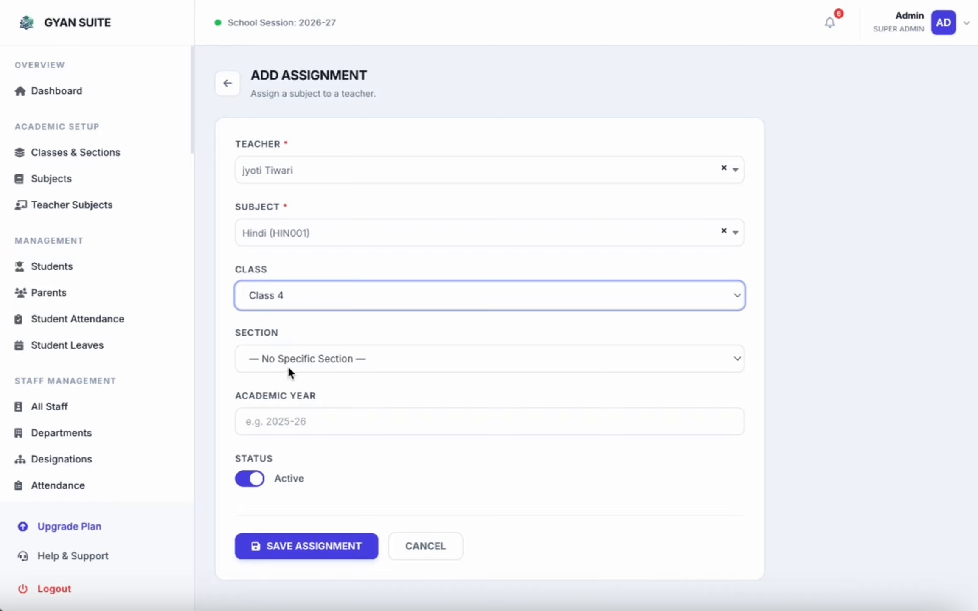
click(287, 365)
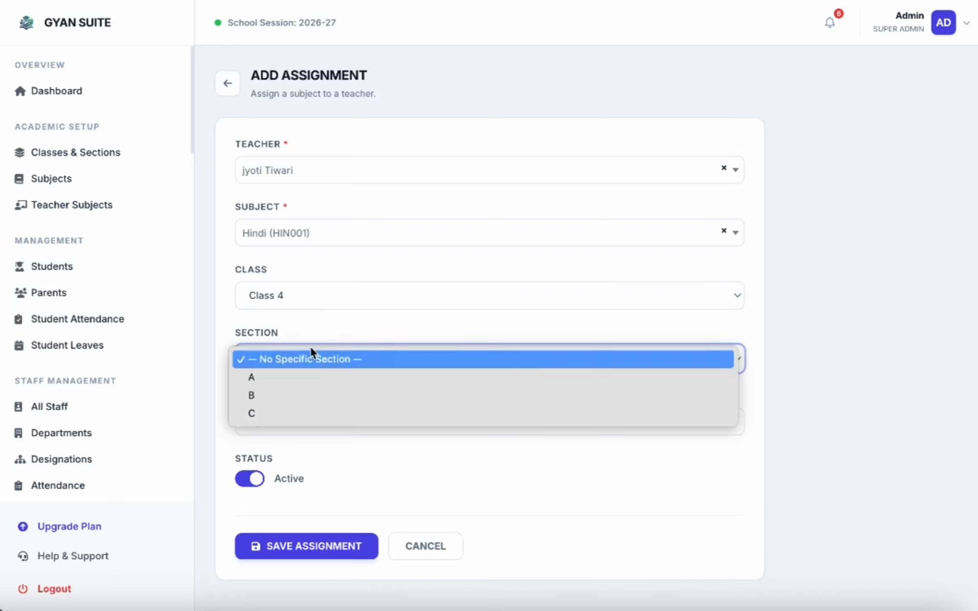
click(289, 394)
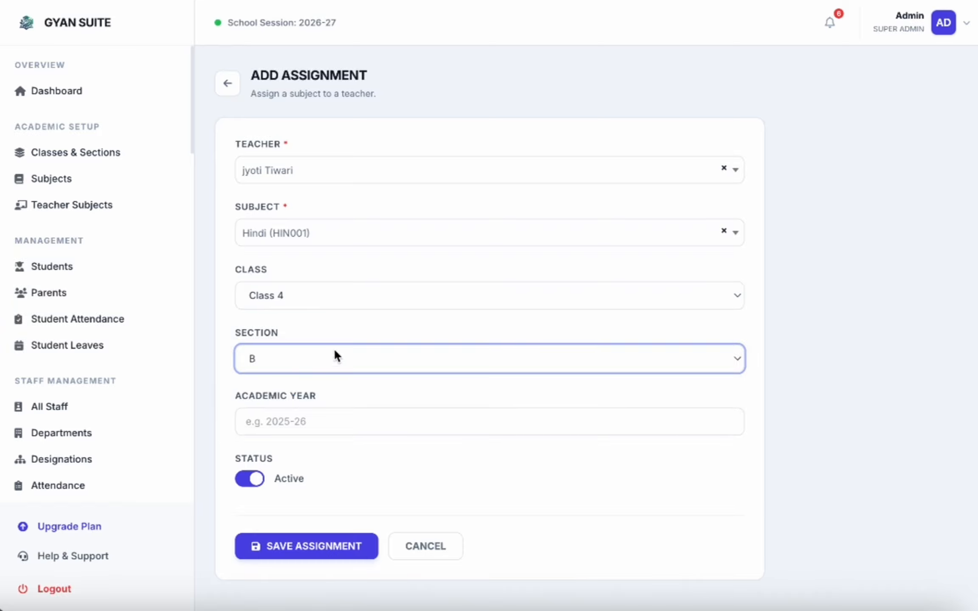
click(325, 420)
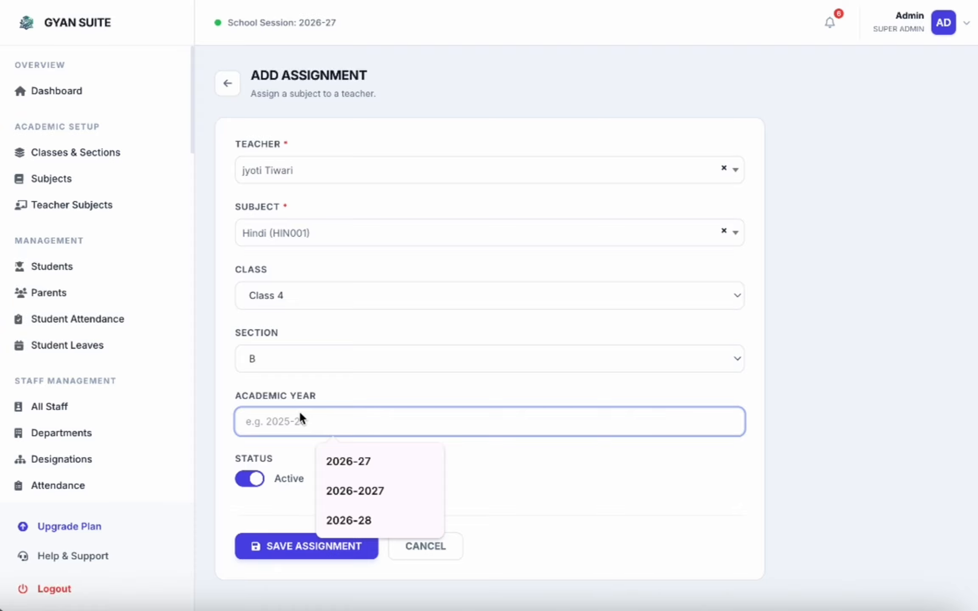
click(357, 467)
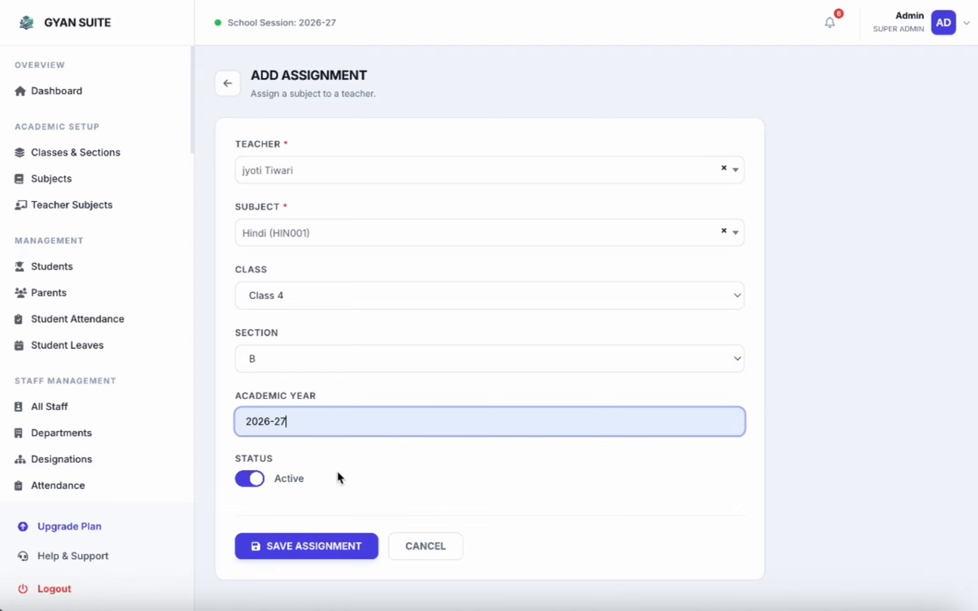
click(302, 544)
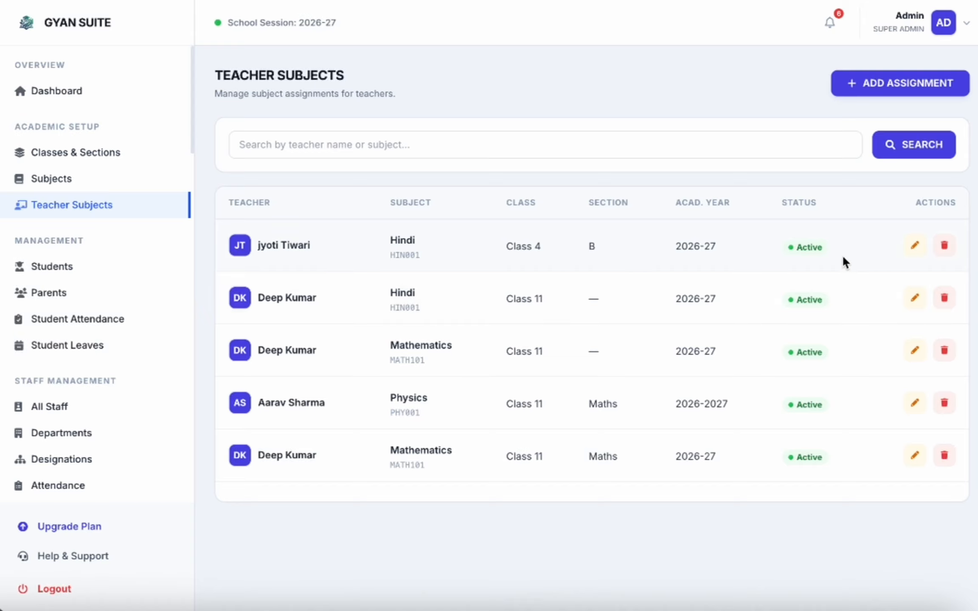
Step: Change the assignment's subject to History (HIS001) and update it, then cancel a deletion prompt
click(915, 243)
click(385, 240)
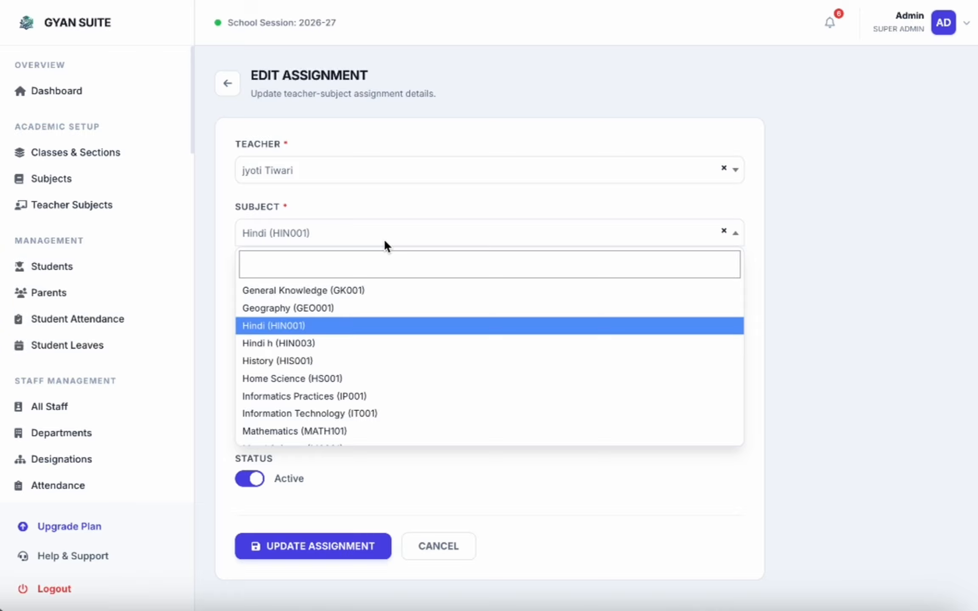
click(294, 362)
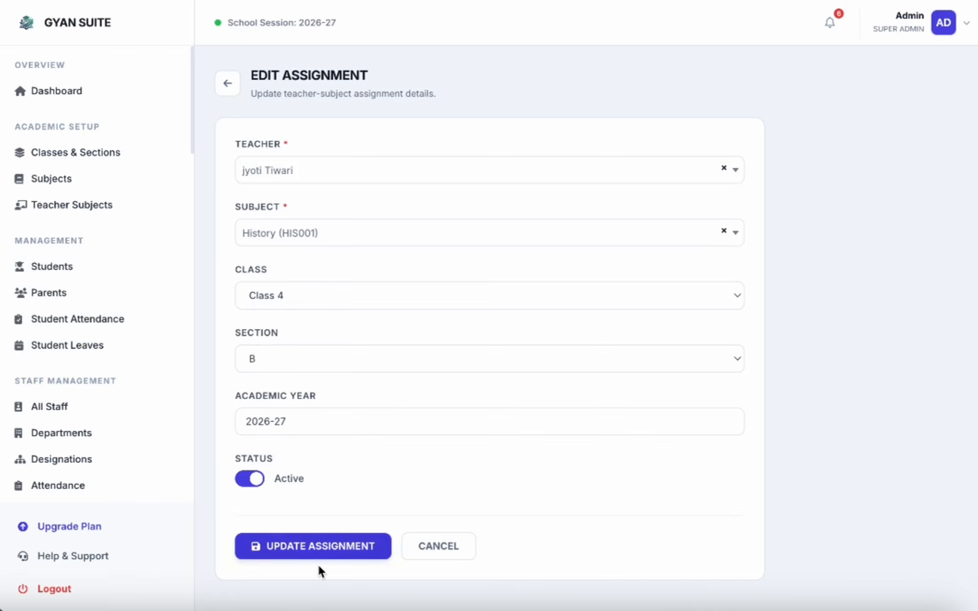
click(326, 547)
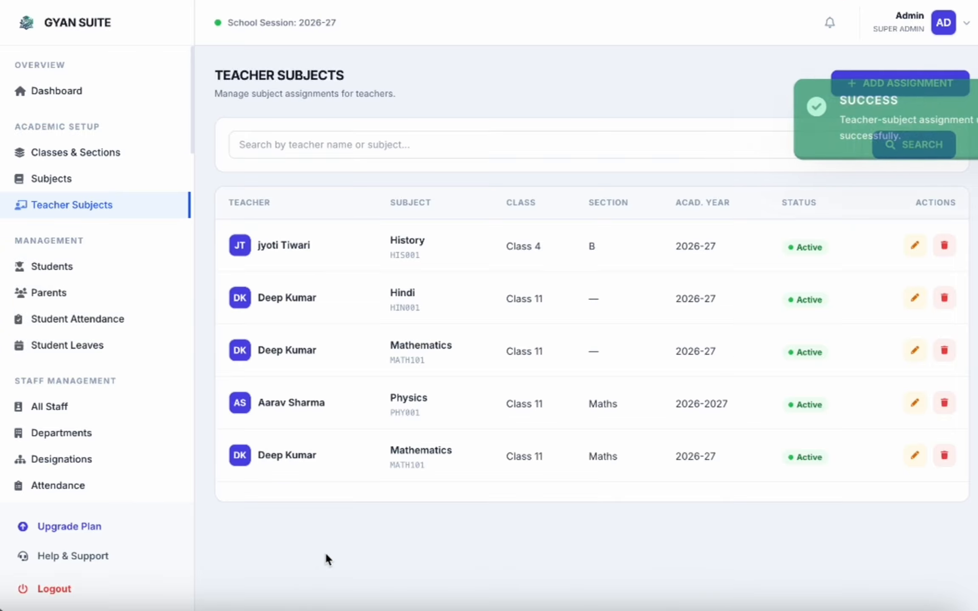
click(944, 244)
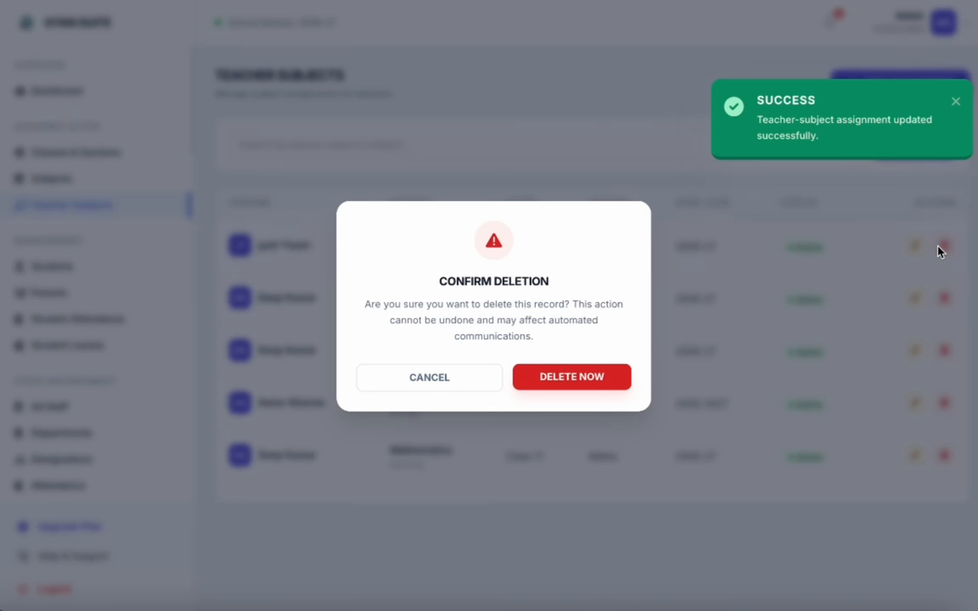
click(445, 387)
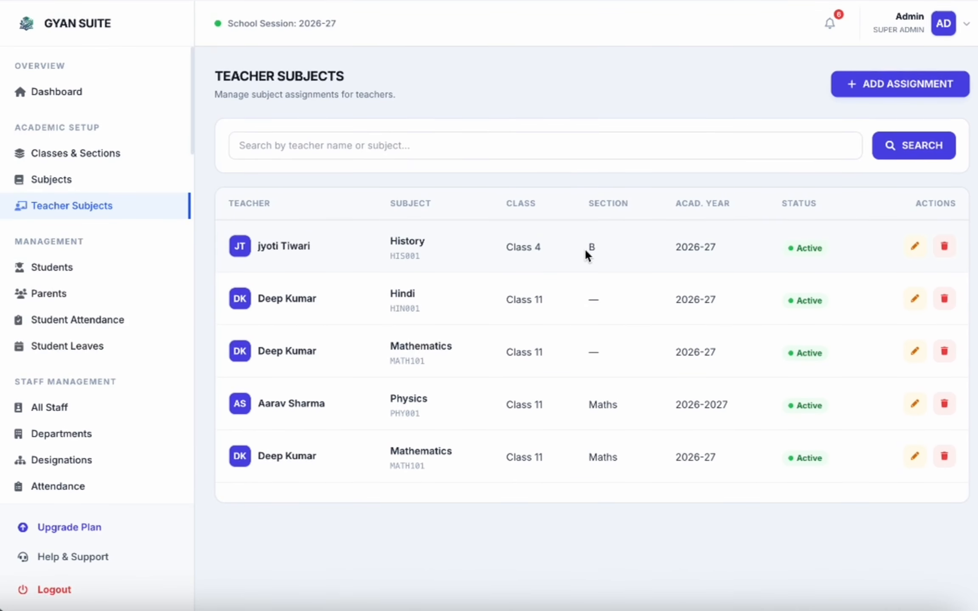